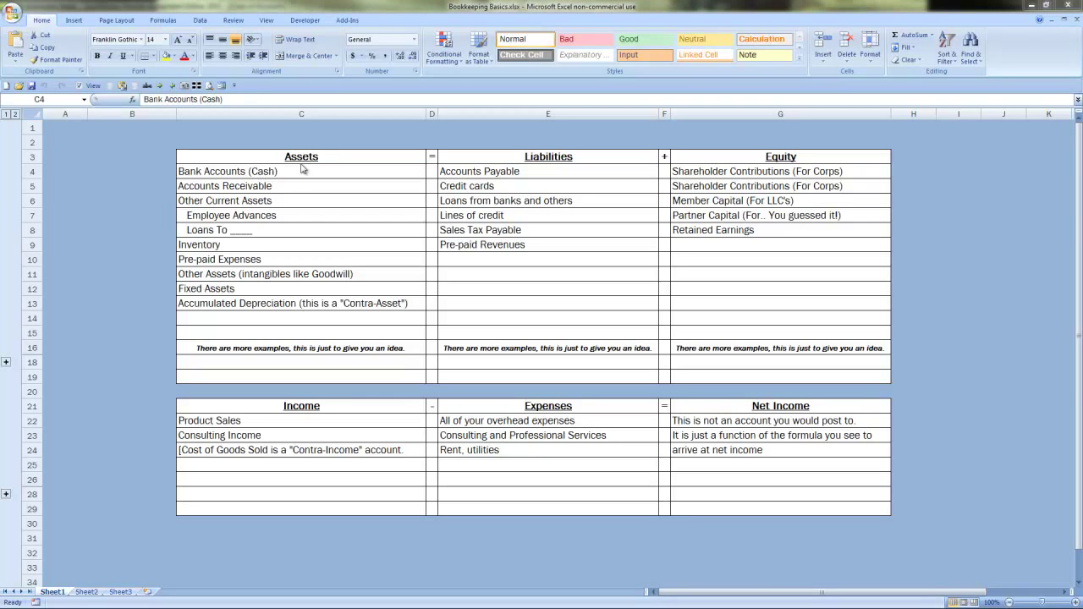
- Review the headings of the two accounting equations, Assets = Liabilities + Equity and Income - Expenses = Net Income
click(305, 169)
click(301, 157)
click(522, 156)
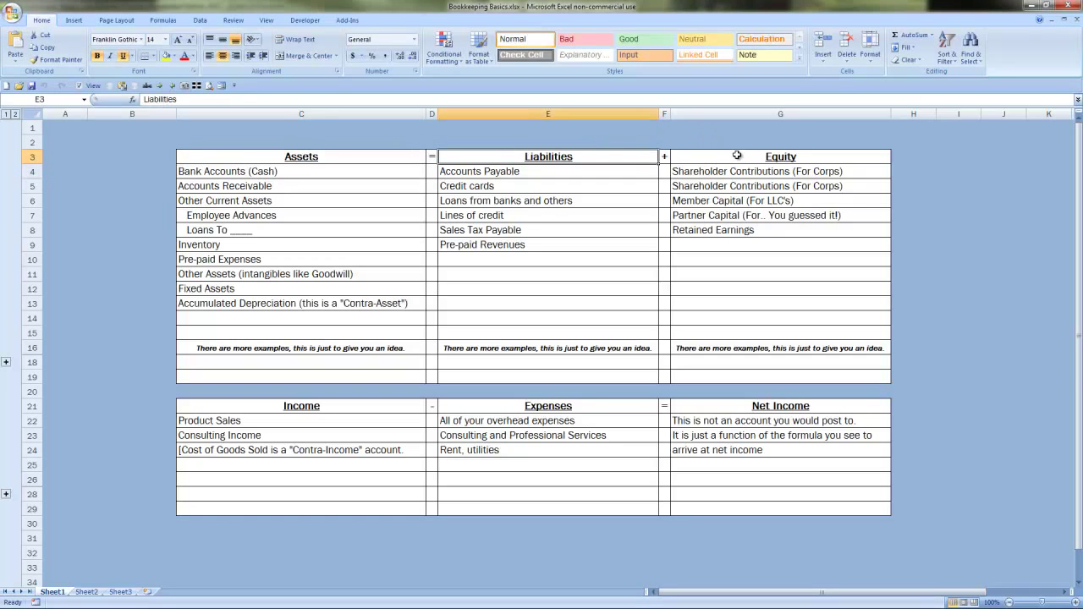
click(737, 154)
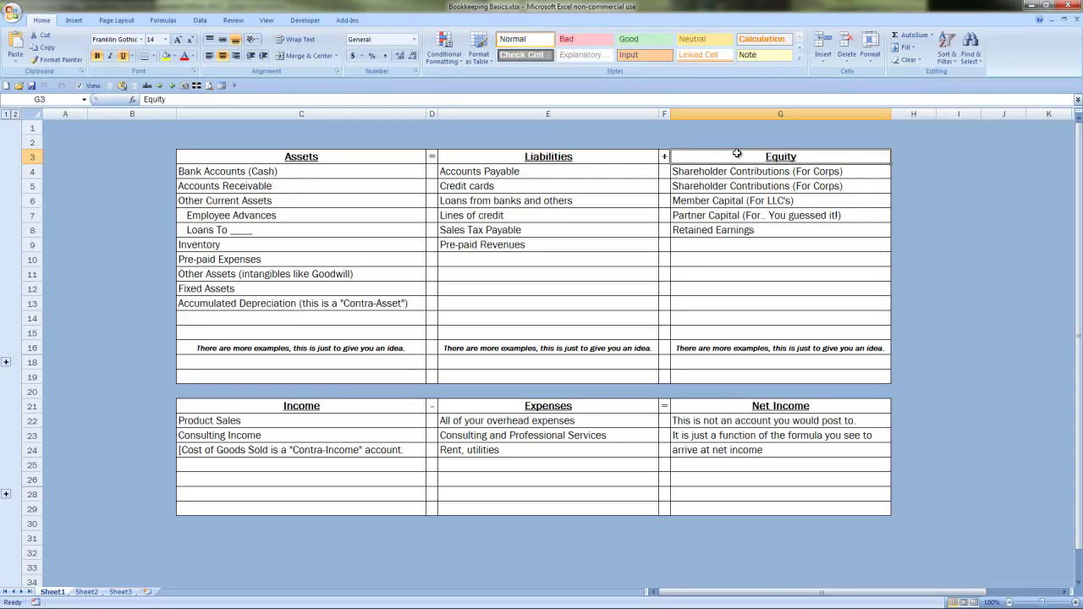
click(319, 407)
click(560, 408)
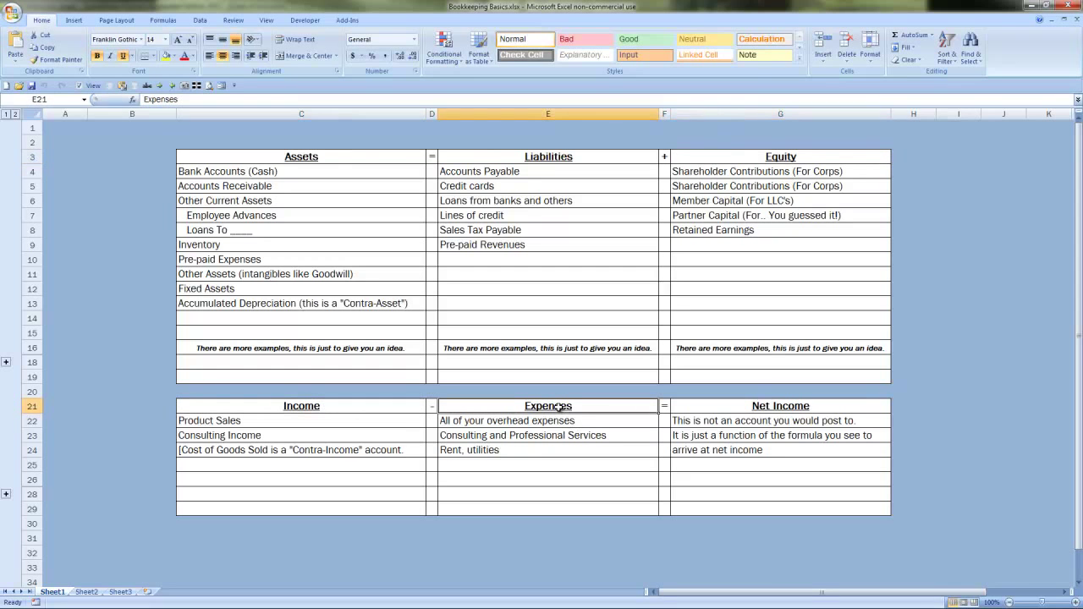
click(795, 408)
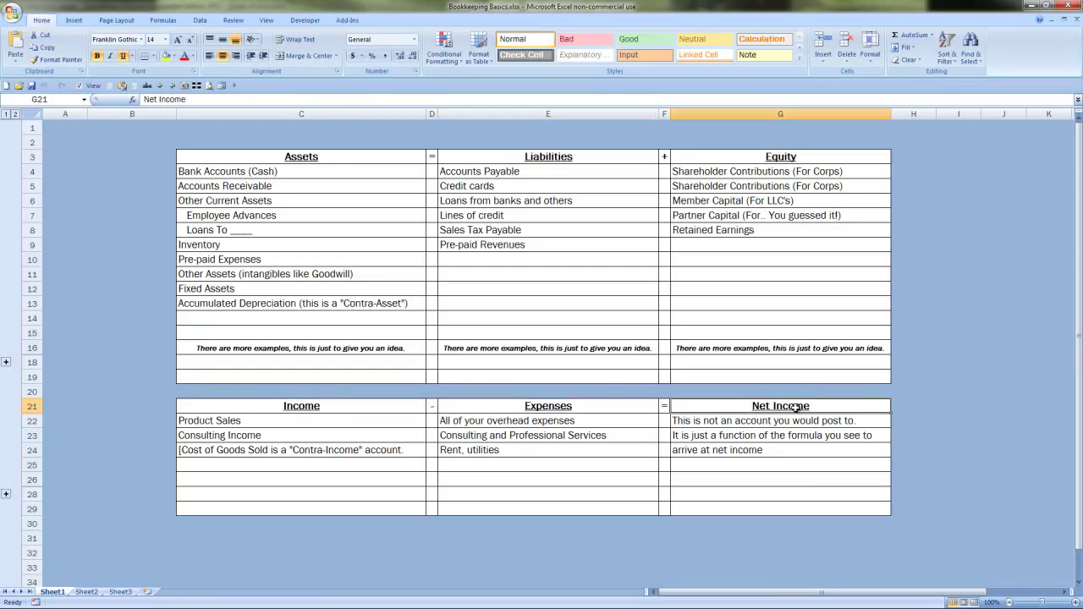
click(341, 411)
click(494, 407)
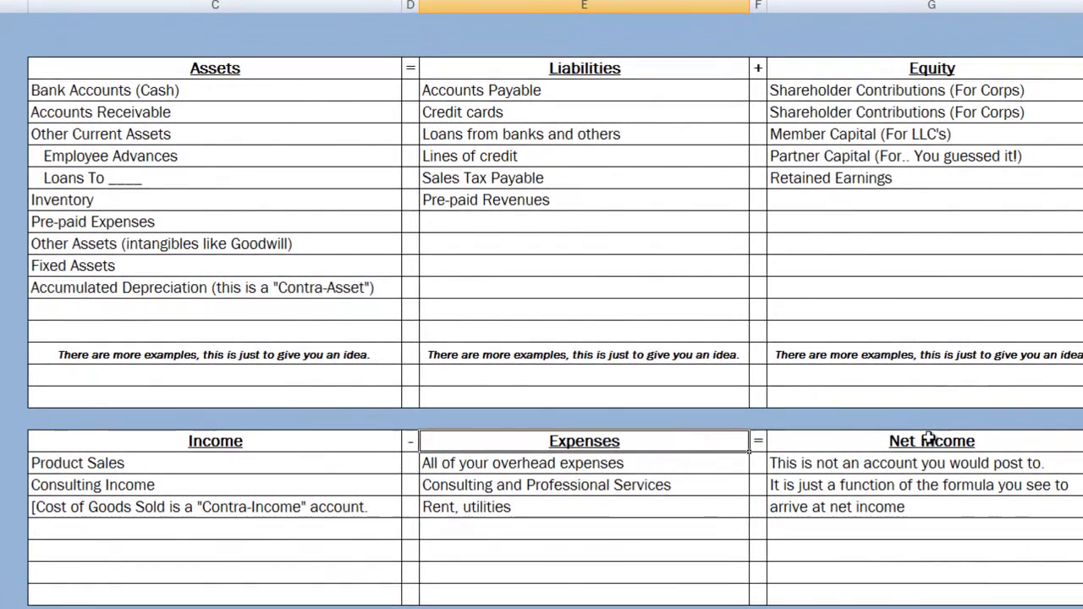
click(778, 405)
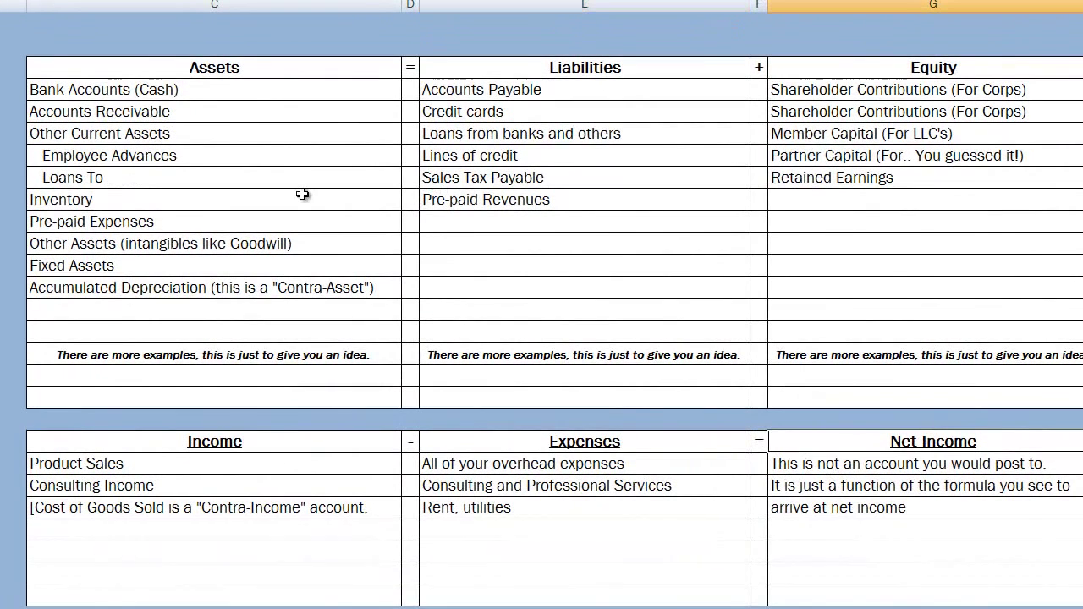
click(273, 48)
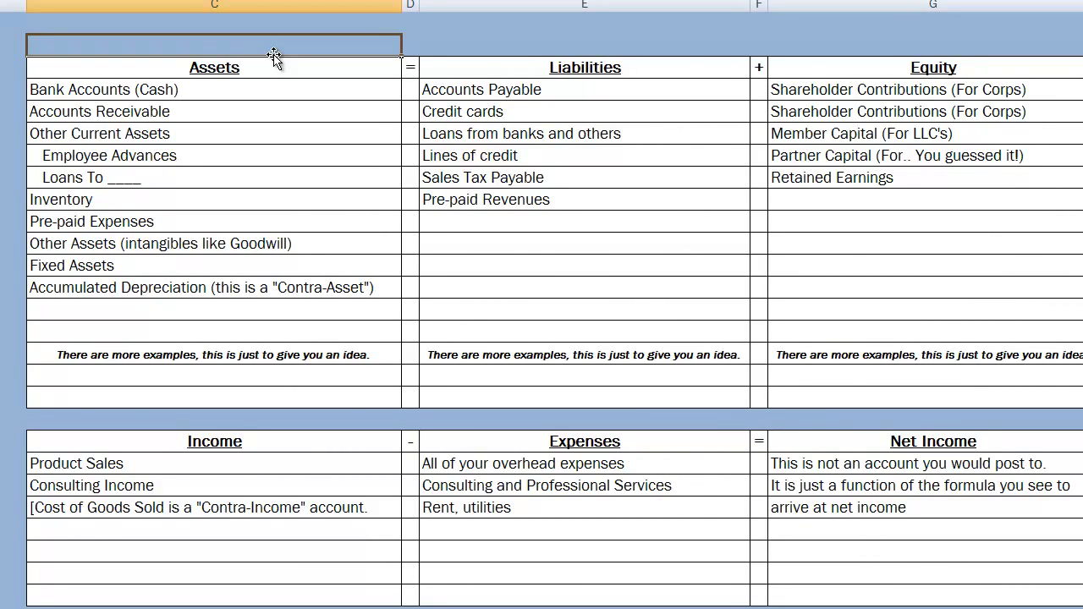
- Compare the worksheet's Assets column with the asset and liability account types in the QuickBooks chart of accounts
click(251, 89)
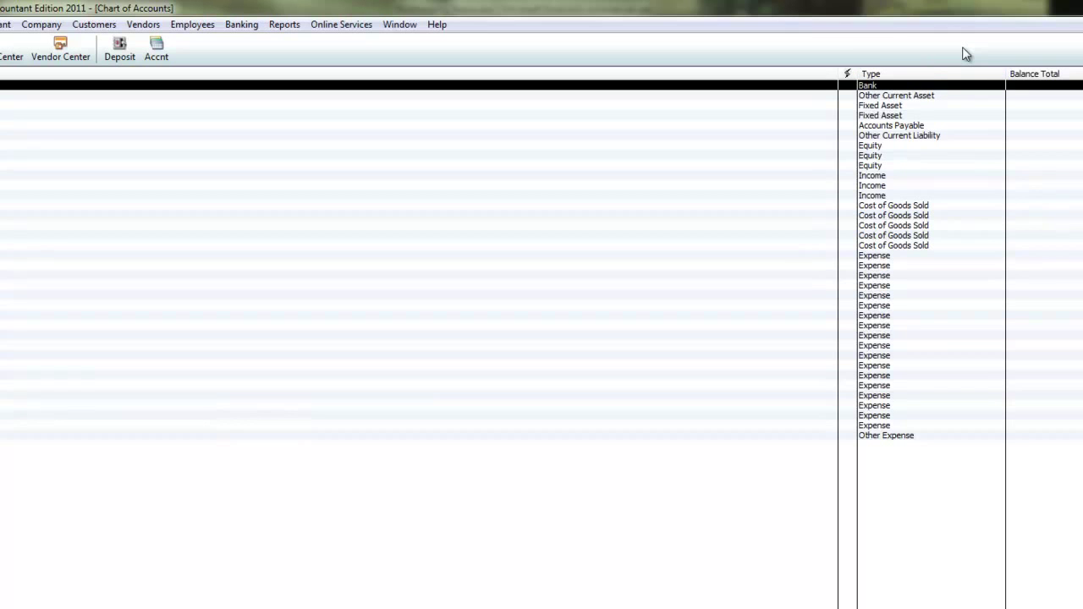
click(911, 98)
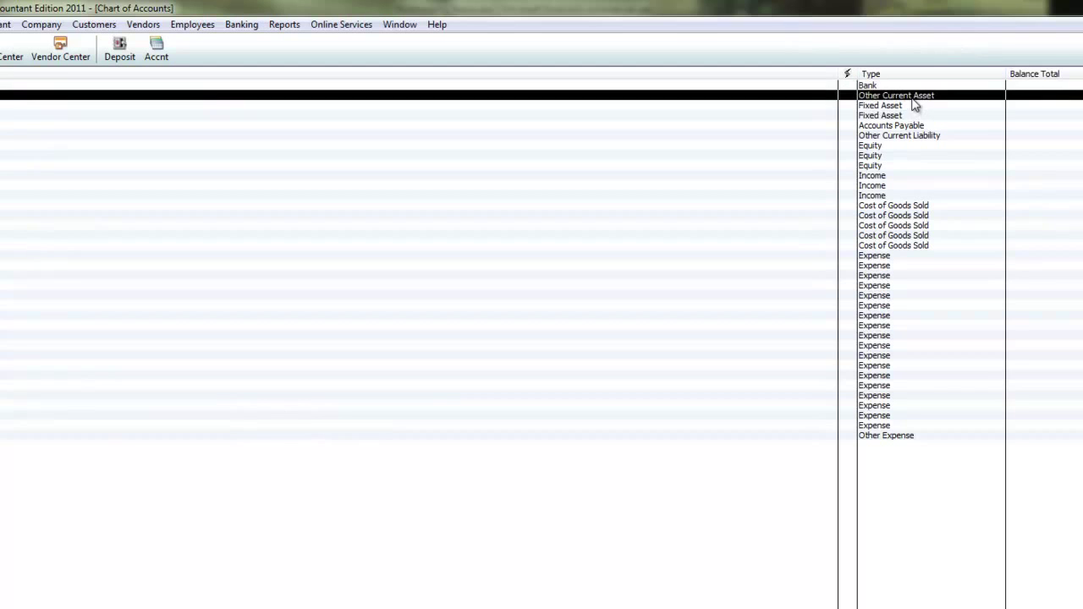
click(895, 105)
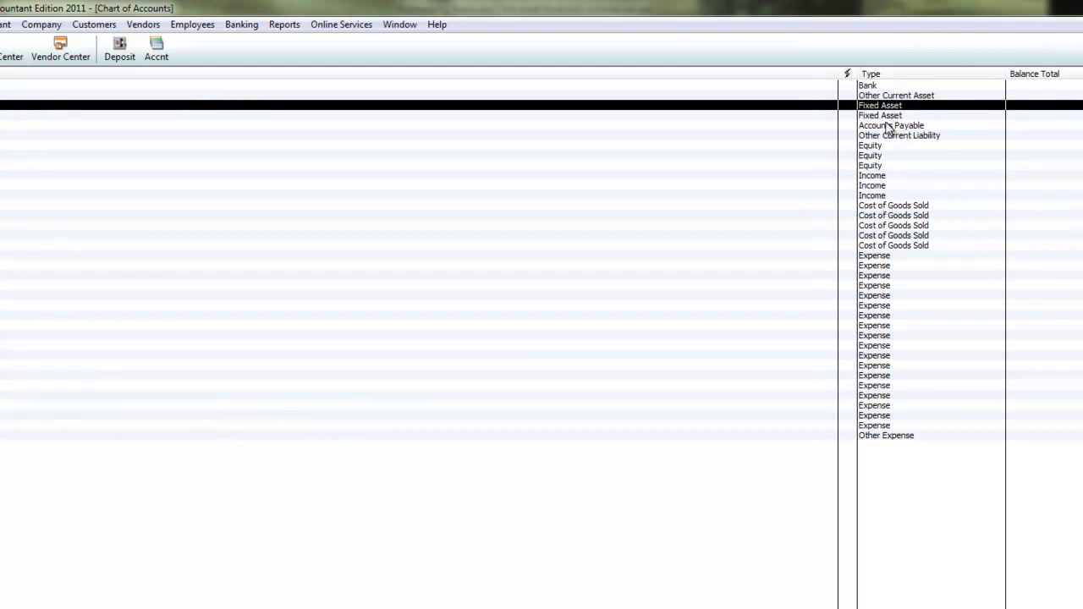
click(880, 116)
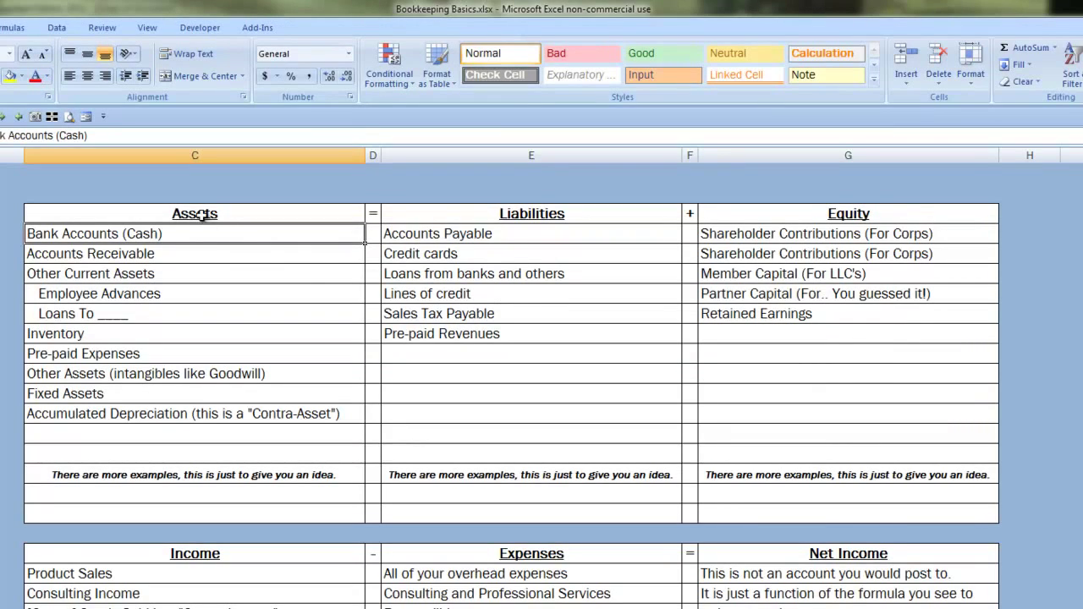
click(201, 216)
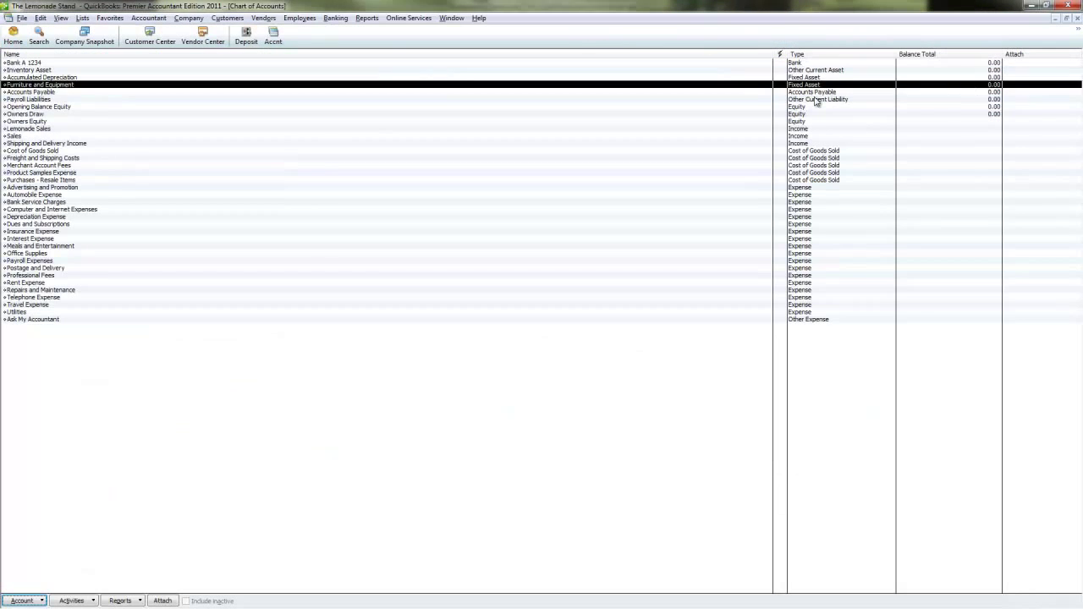
click(818, 99)
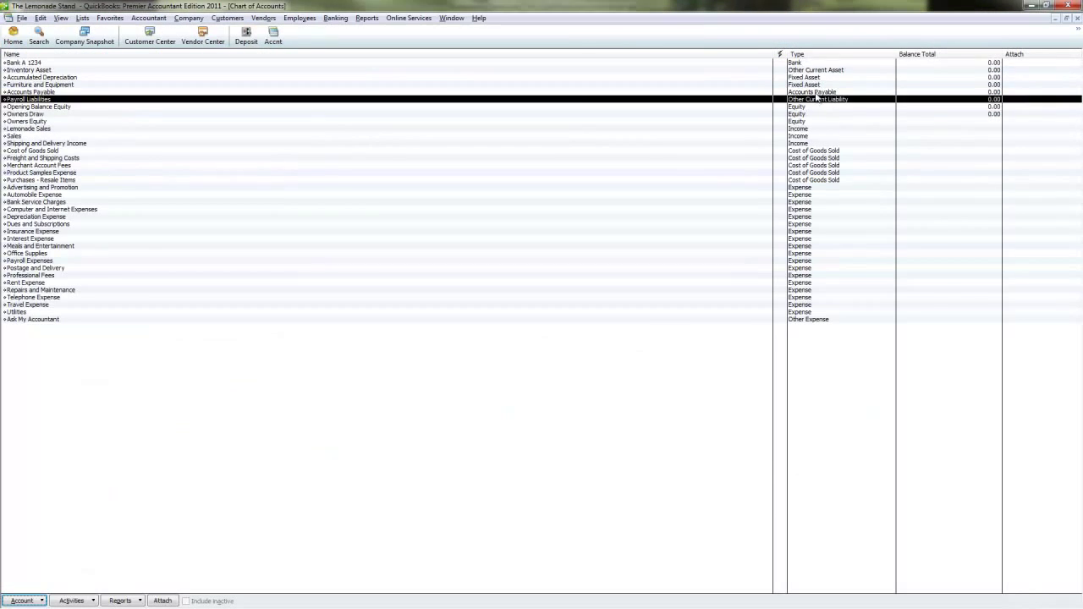
click(817, 93)
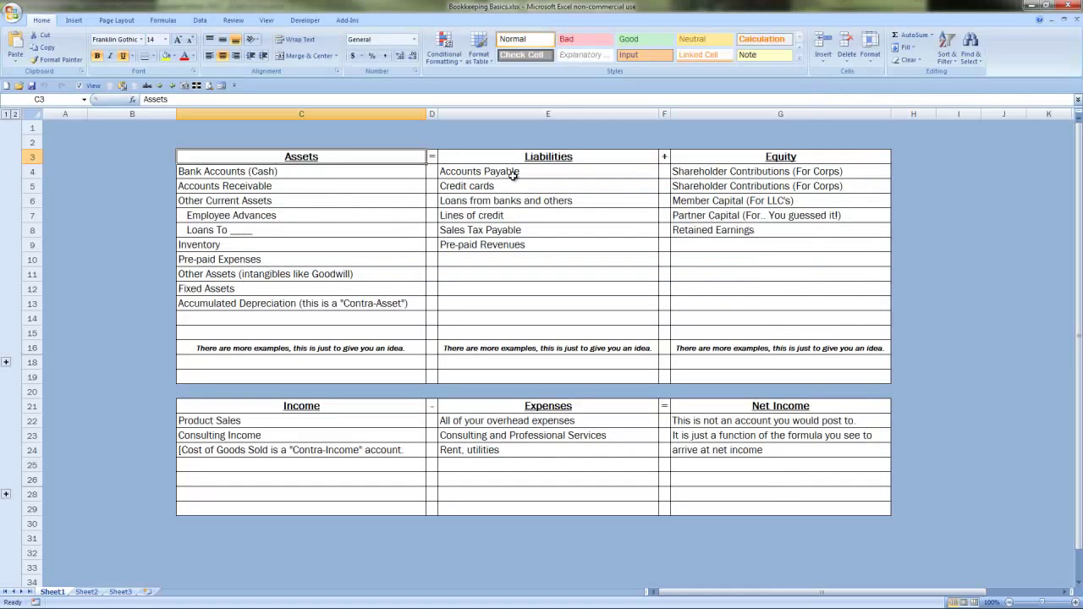
- In the Excel worksheet, examine the example accounts under Liabilities, from Accounts Payable to Pre-paid Revenues, and the first Equity entry
click(513, 174)
click(513, 187)
click(512, 201)
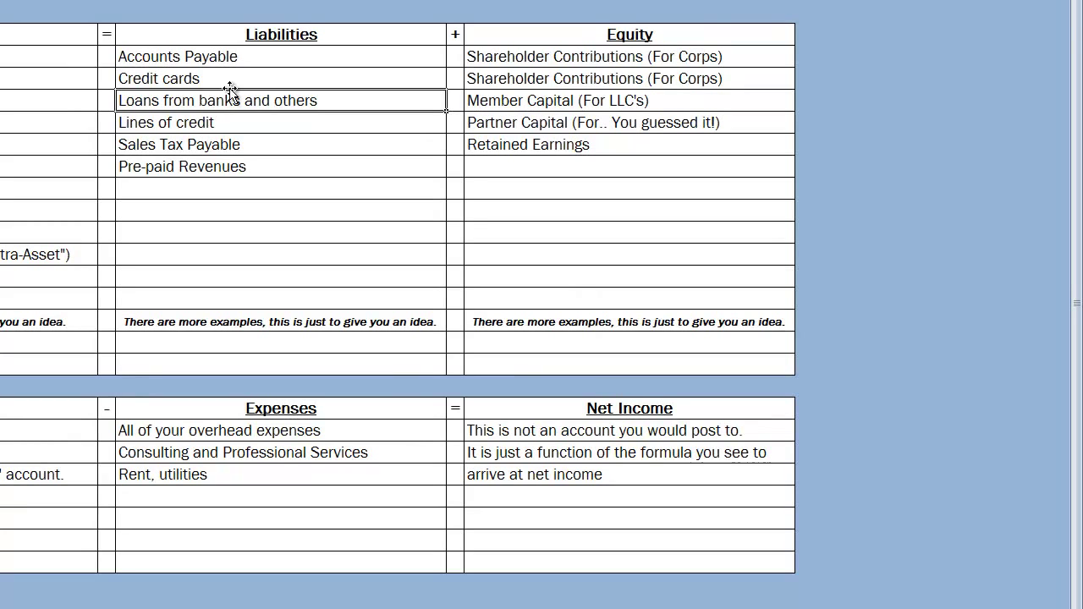
click(236, 124)
click(242, 145)
click(236, 167)
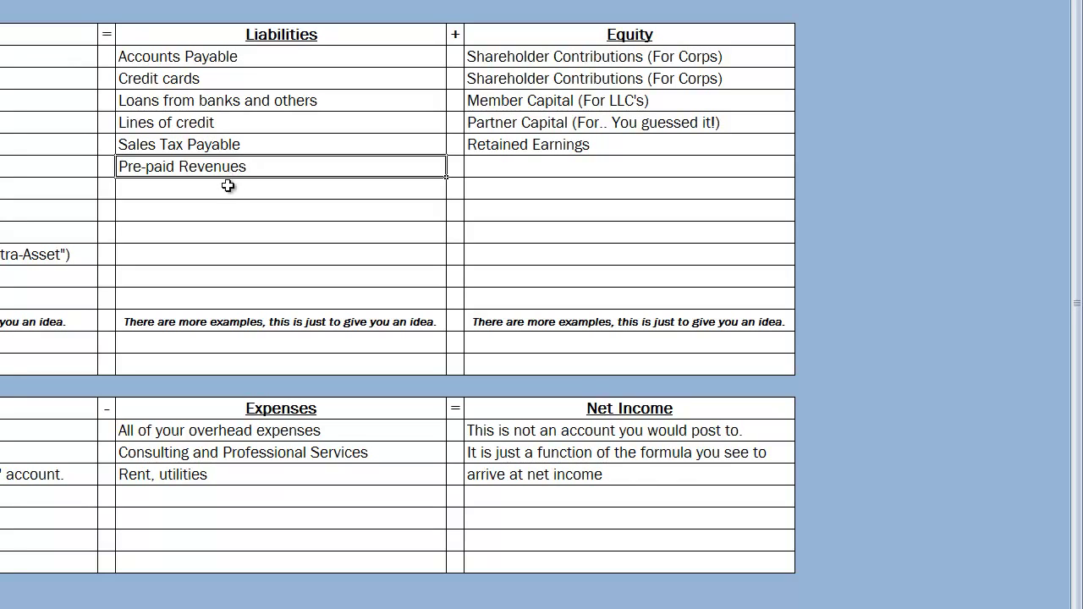
click(229, 184)
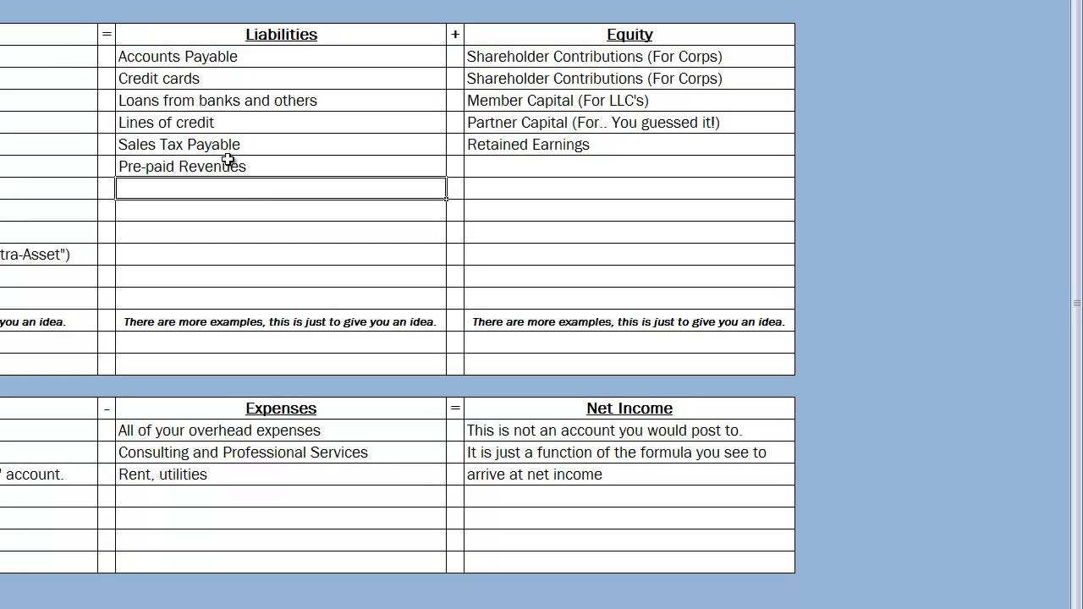
click(741, 51)
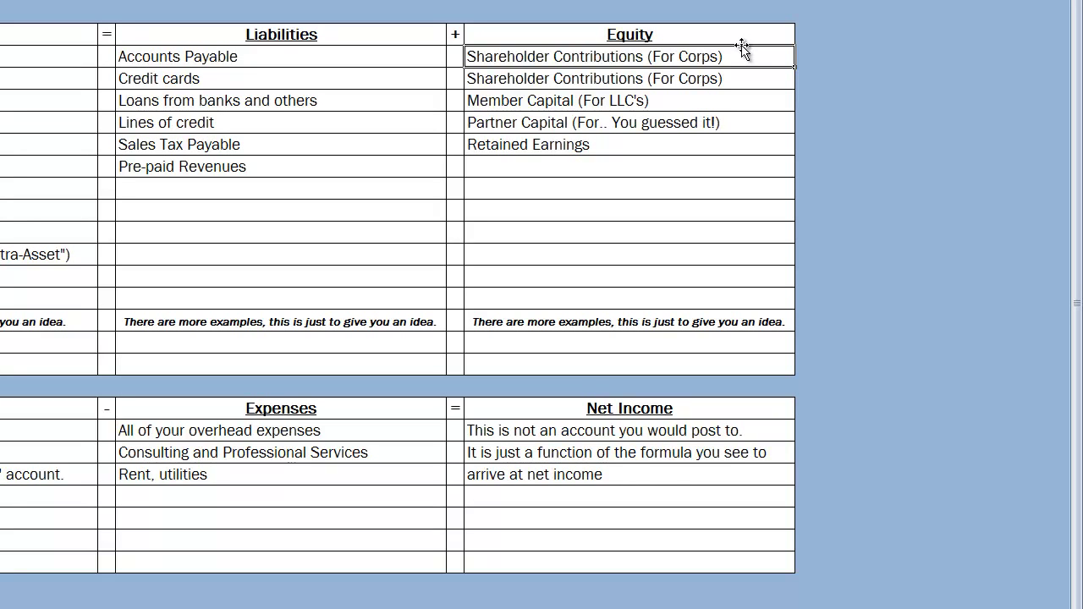
- Change the second Shareholder Contributions entry under Equity to "Shareholder Distributions (For Corps)"
click(565, 76)
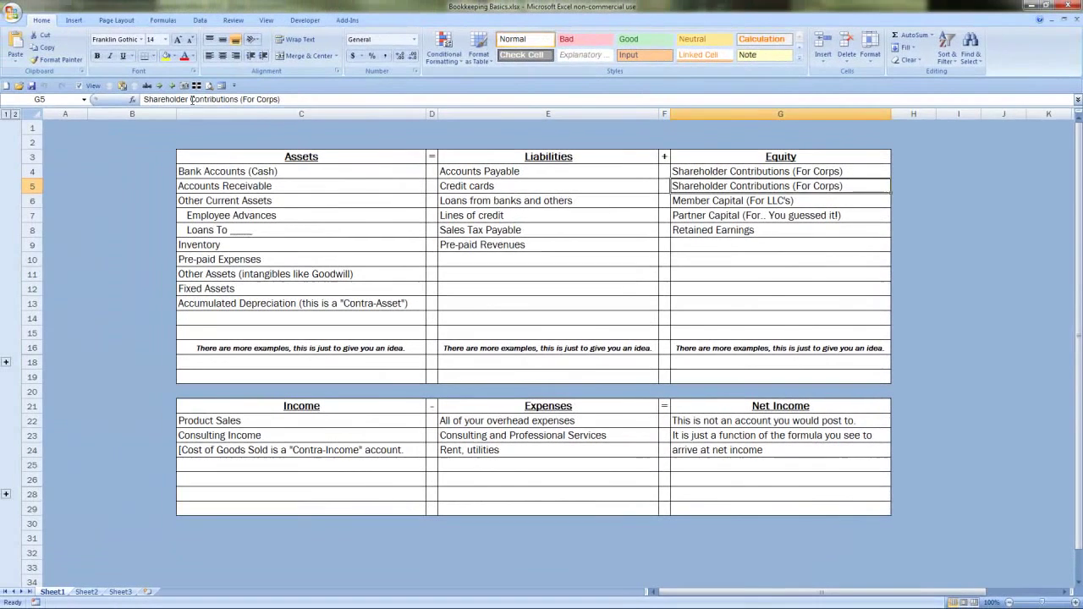
drag(190, 99, 240, 99)
text(D)
text(istributino)
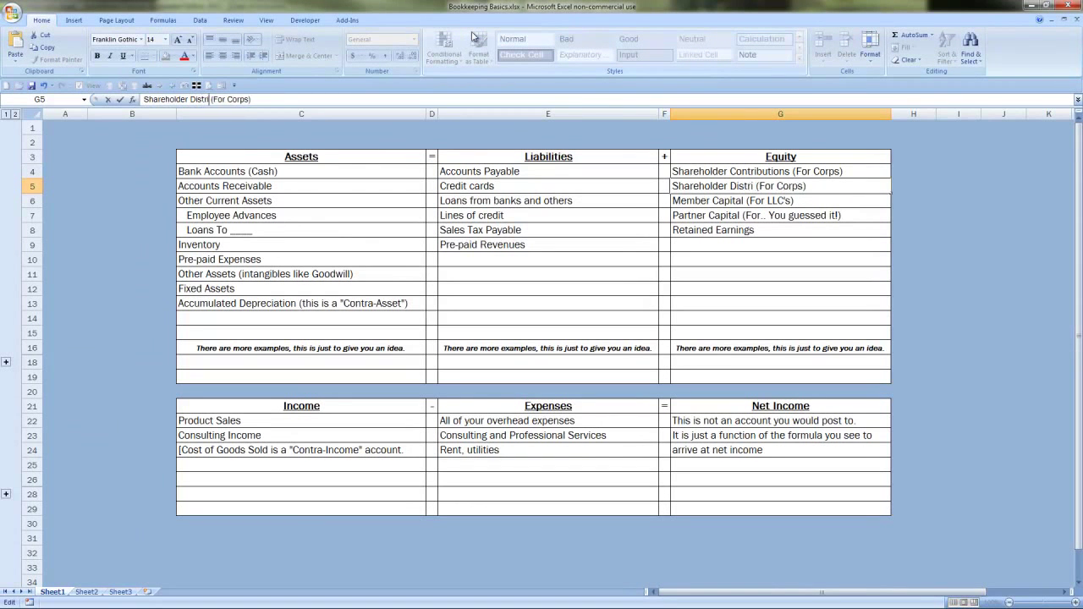
text(s)
key(Return)
key(Up)
key(F2)
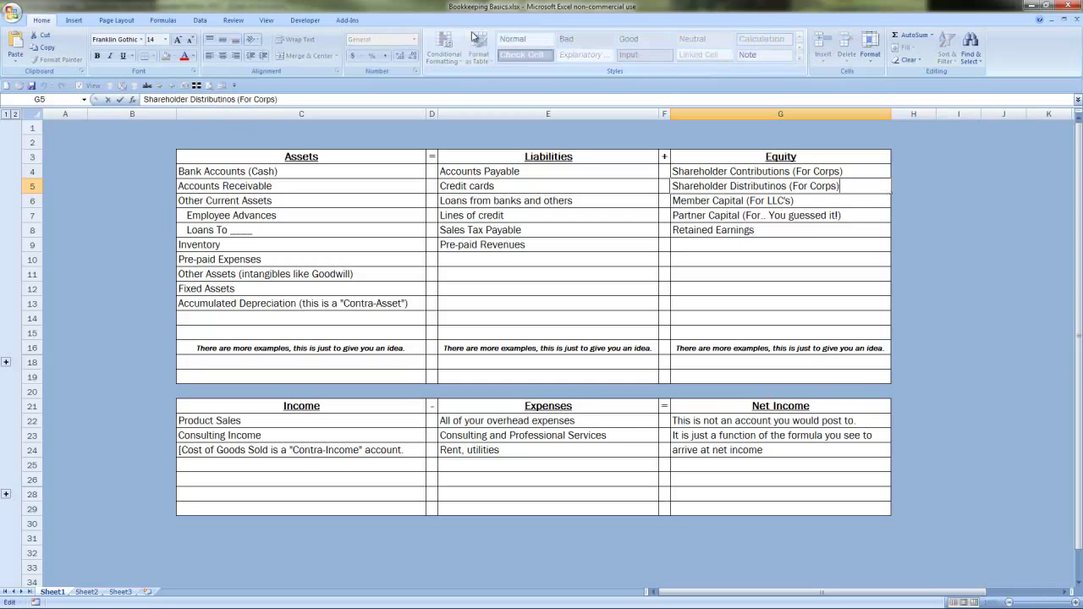
key(shift+Left)
key(shift+Left)
key(shift+Left)
text(ons)
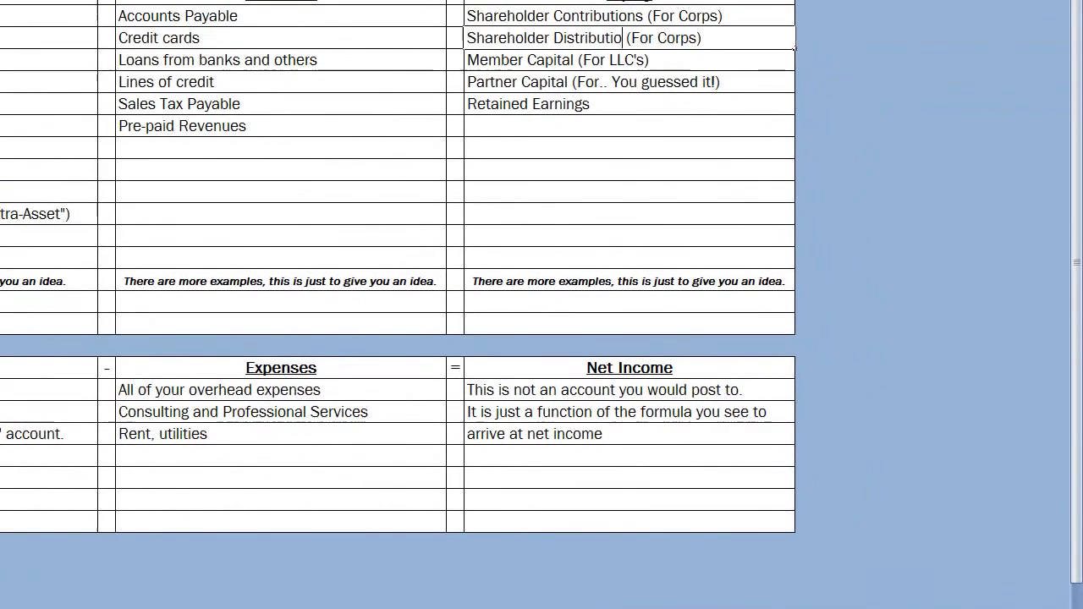
key(Return)
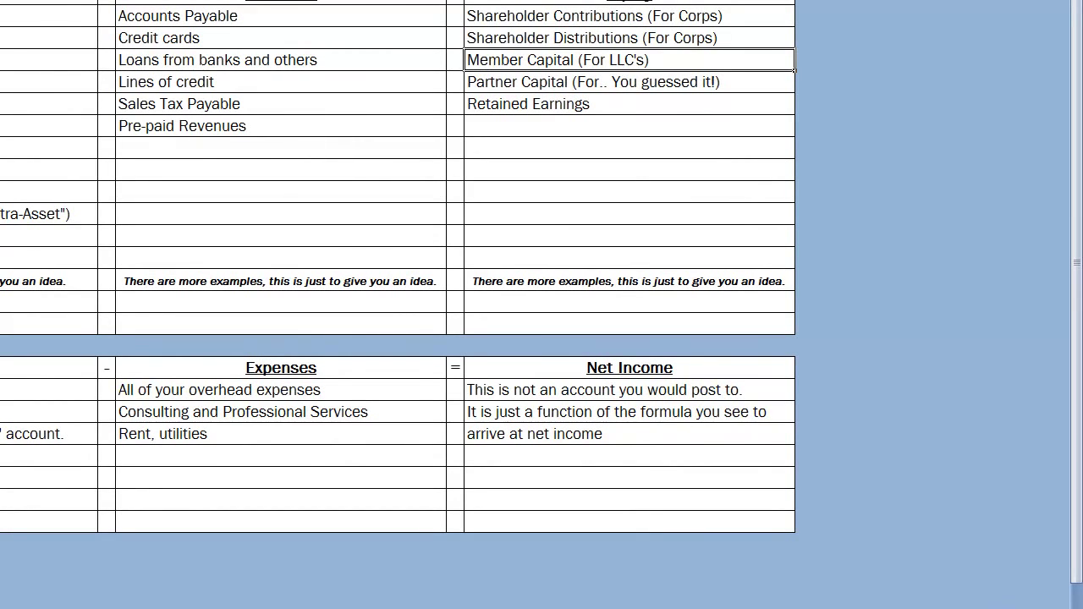
- Review the Partner Capital and Retained Earnings entries under Equity and the example accounts under Income
click(593, 82)
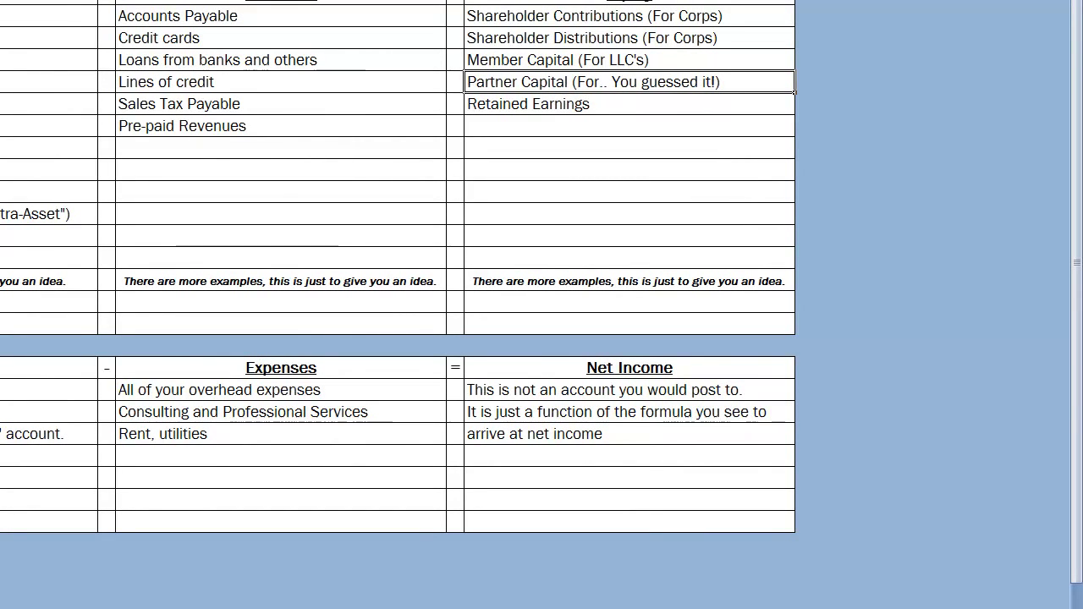
click(592, 103)
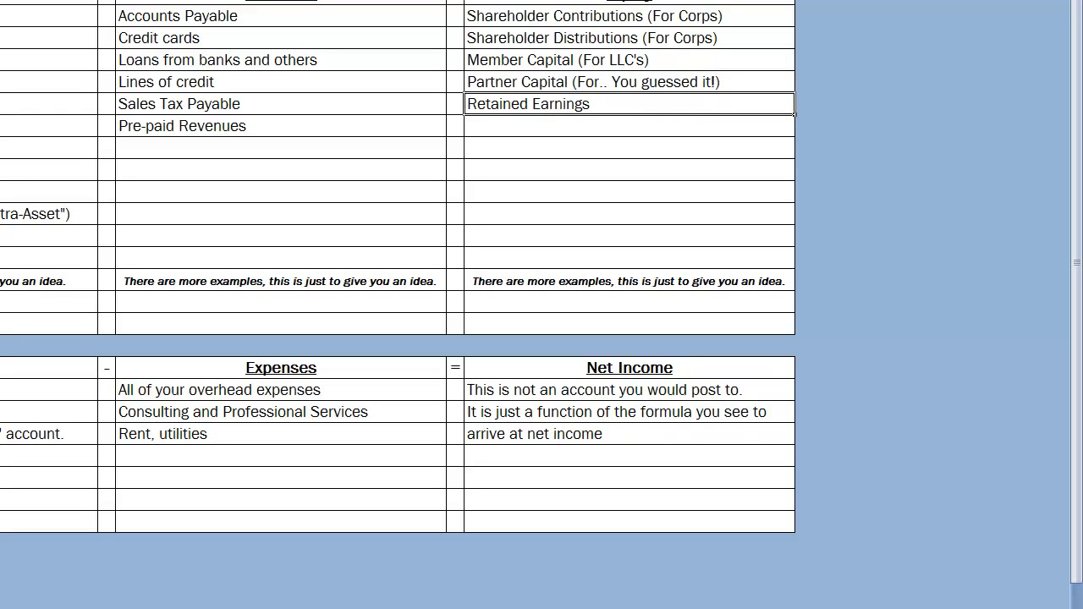
key(Return)
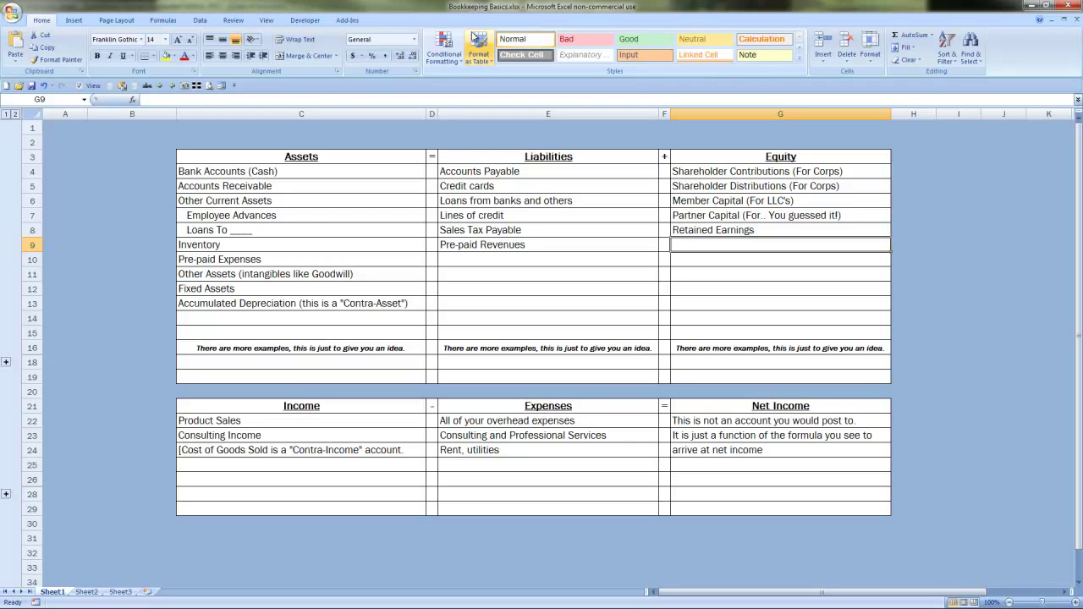
key(Left)
key(Left)
key(Left)
key(Left)
key(ctrl+Down)
key(ctrl+Down)
key(ctrl+Down)
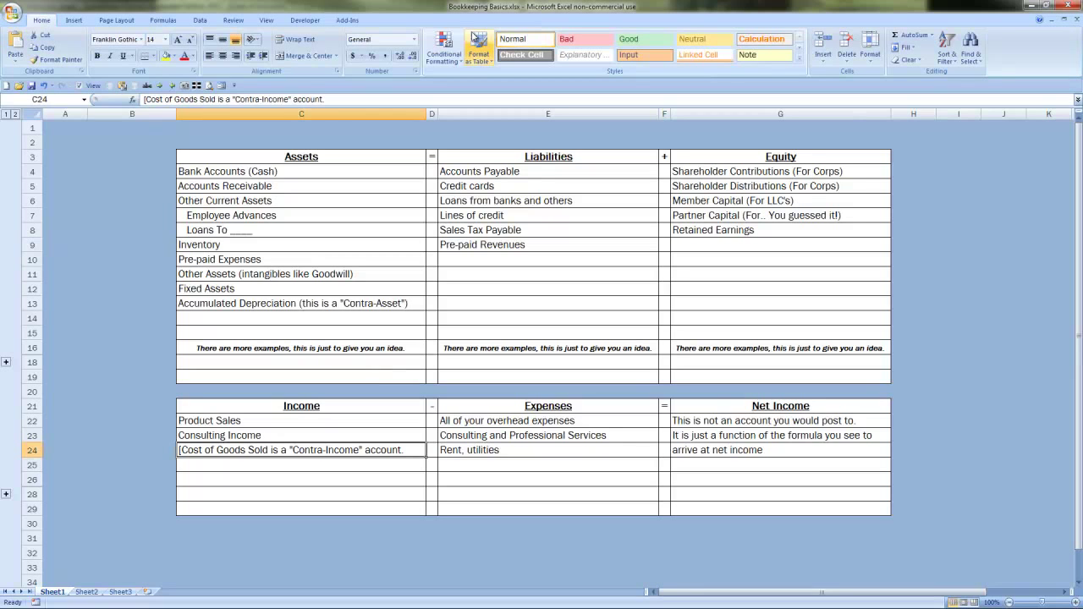
key(Up)
key(Up)
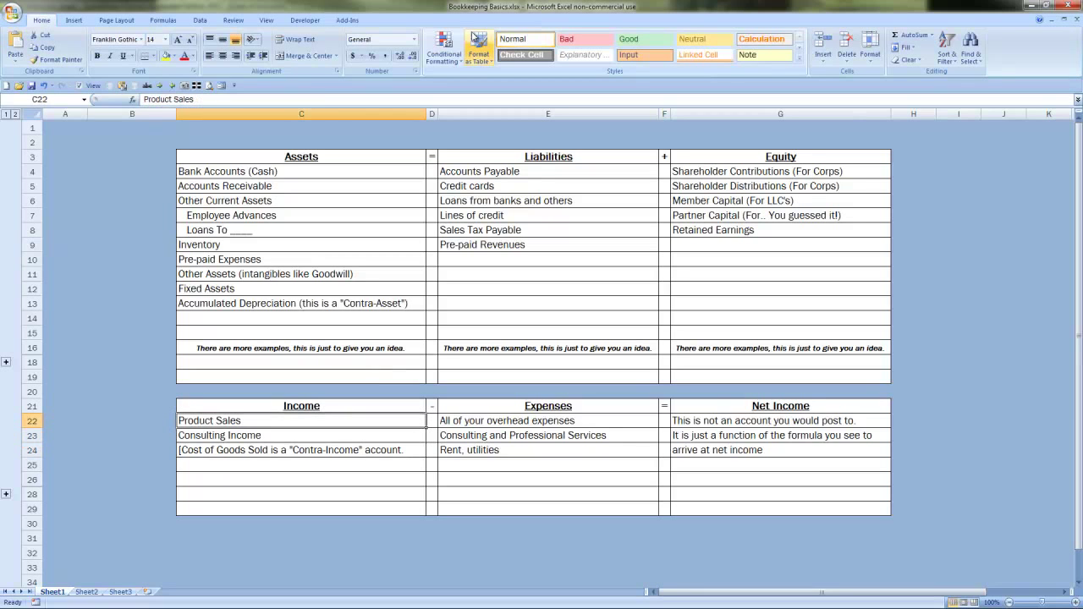
key(Down)
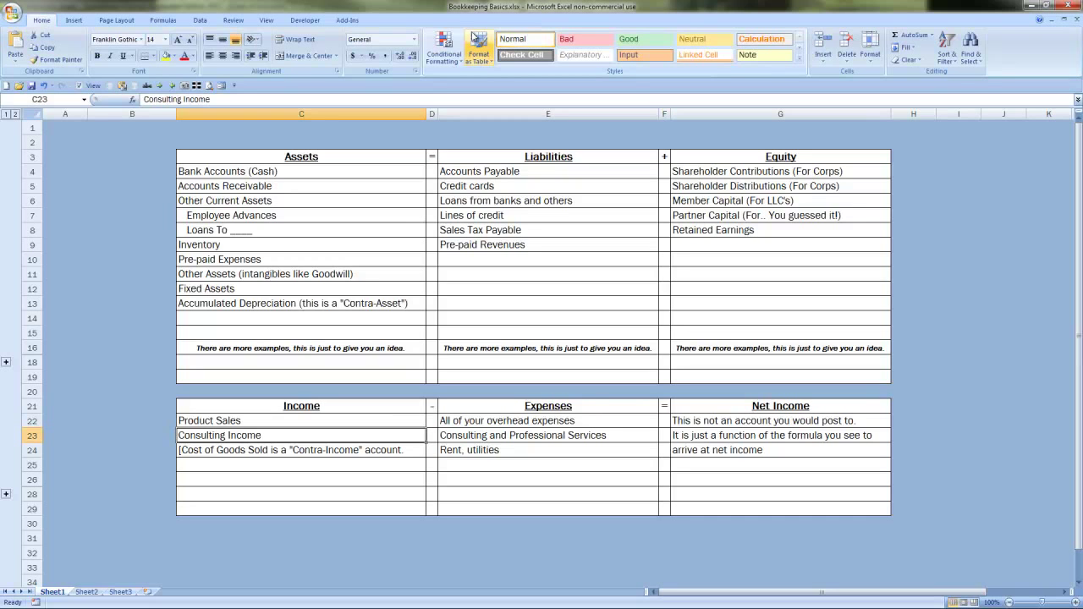
key(Up)
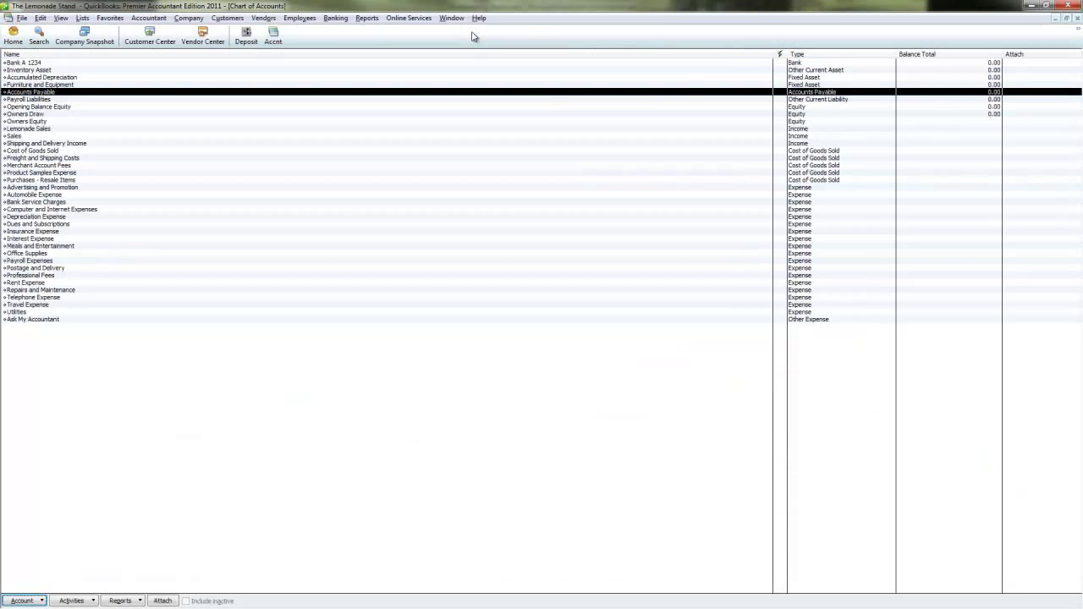
- Switch to the QuickBooks chart of accounts and select the Lemonade Sales income account
key(Down)
key(Down)
key(Down)
key(Down)
key(Down)
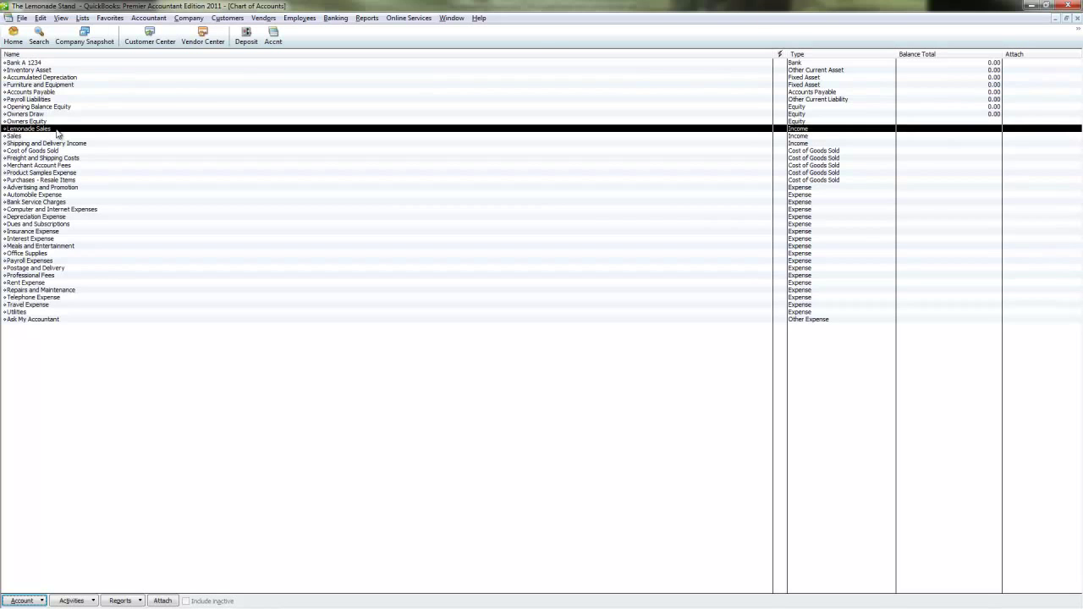
- Switch back to the Excel worksheet and examine the Consulting Income and Cost of Goods Sold entries under Income
key(alt+Tab)
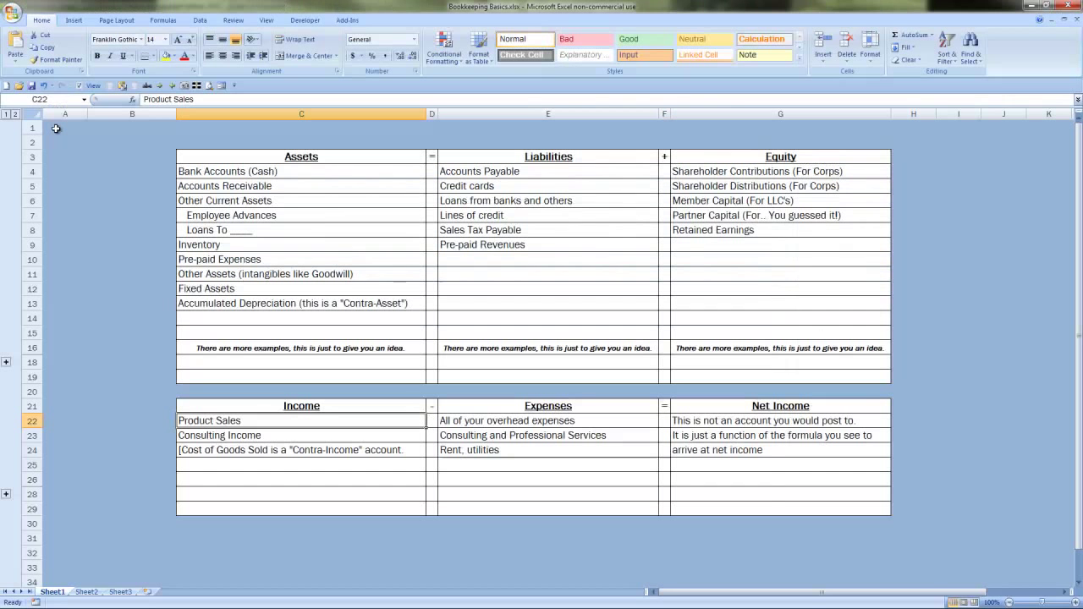
click(238, 434)
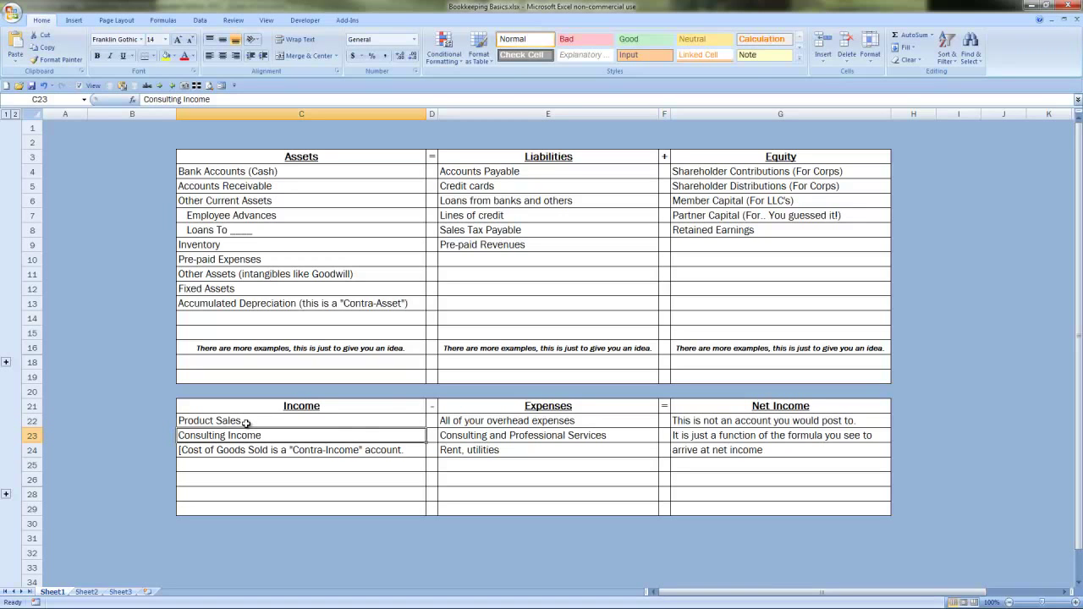
click(273, 451)
click(271, 465)
click(270, 451)
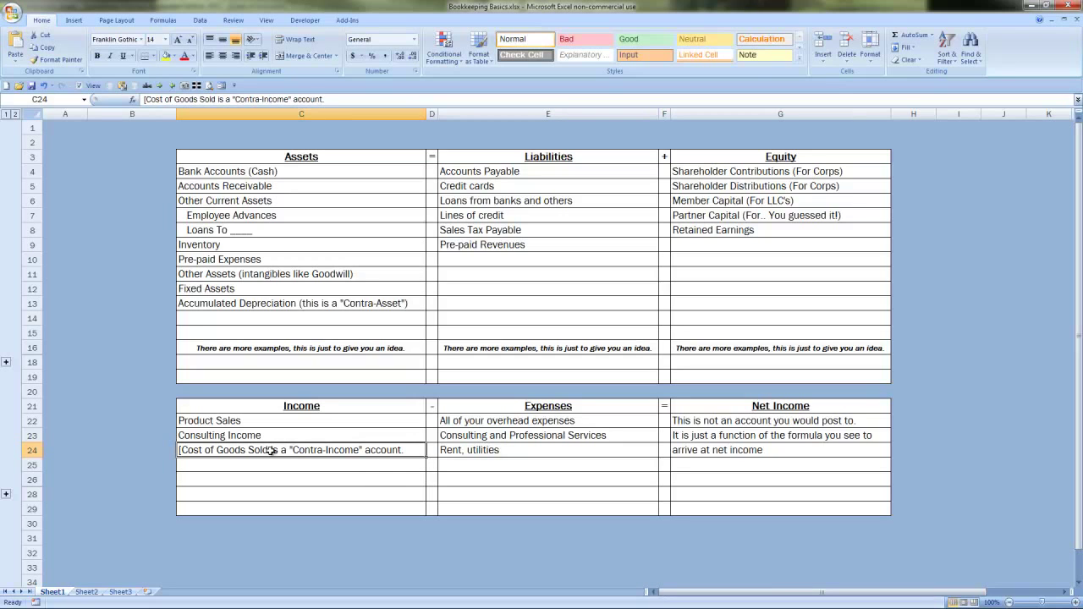
click(273, 462)
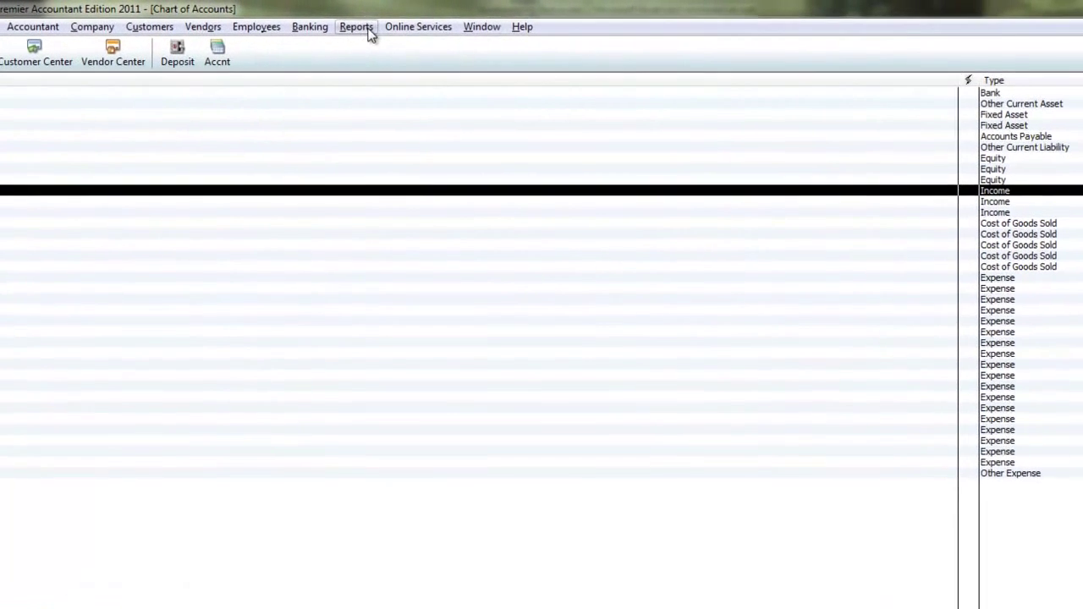
- Create a Custom Transaction Detail Report in QuickBooks with its account filter set to "Income and other income accounts"
click(370, 34)
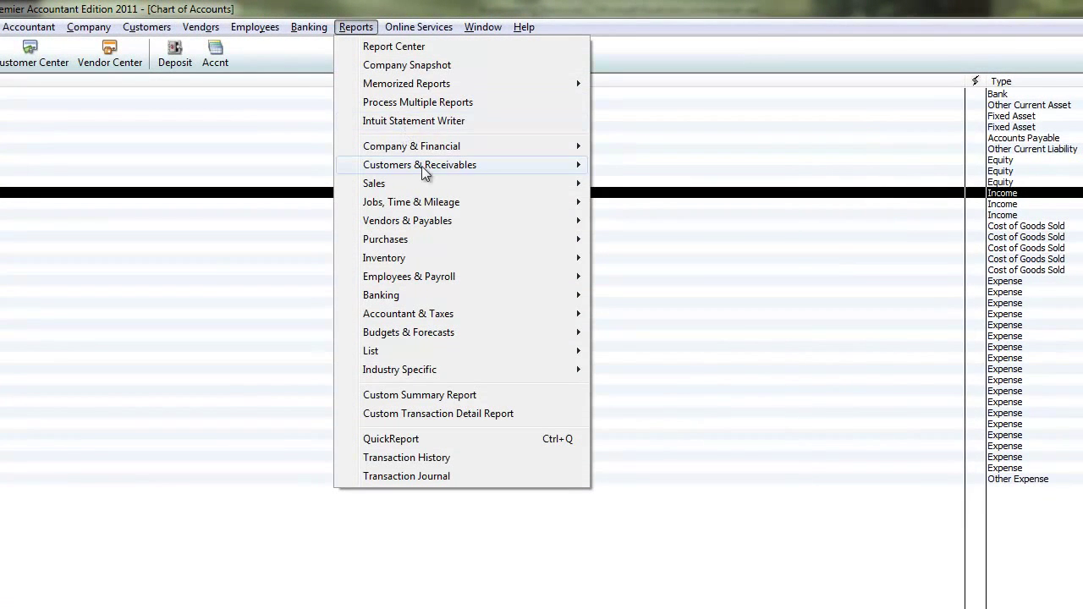
click(426, 415)
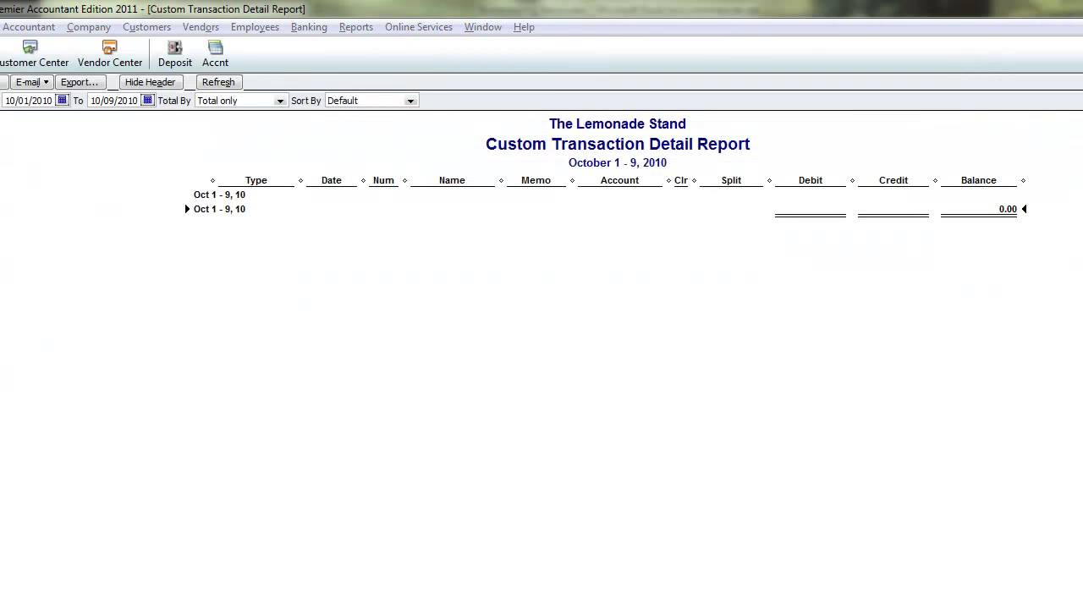
click(453, 237)
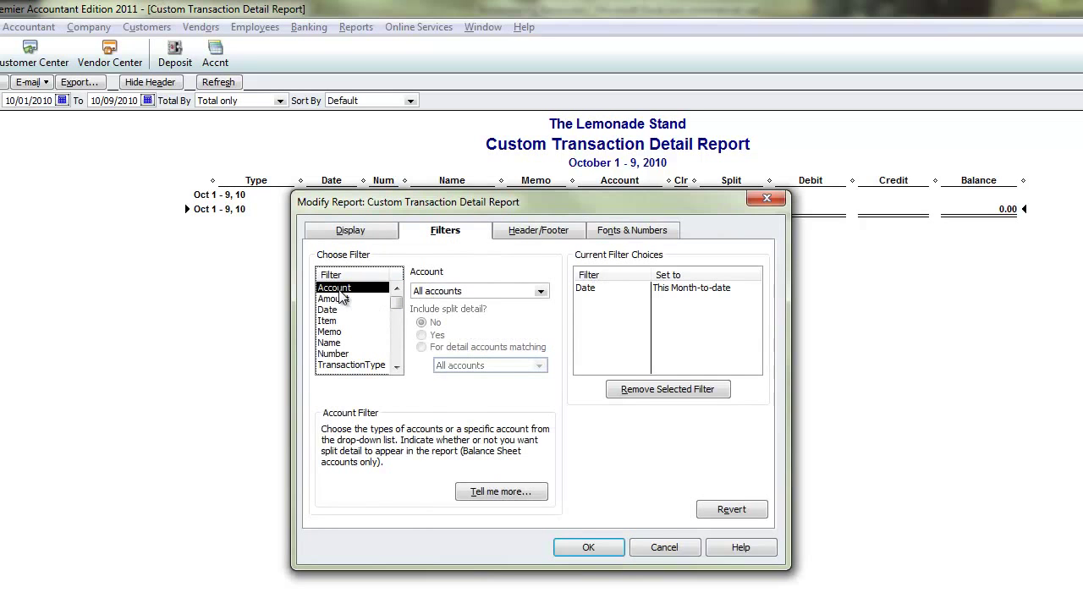
click(541, 291)
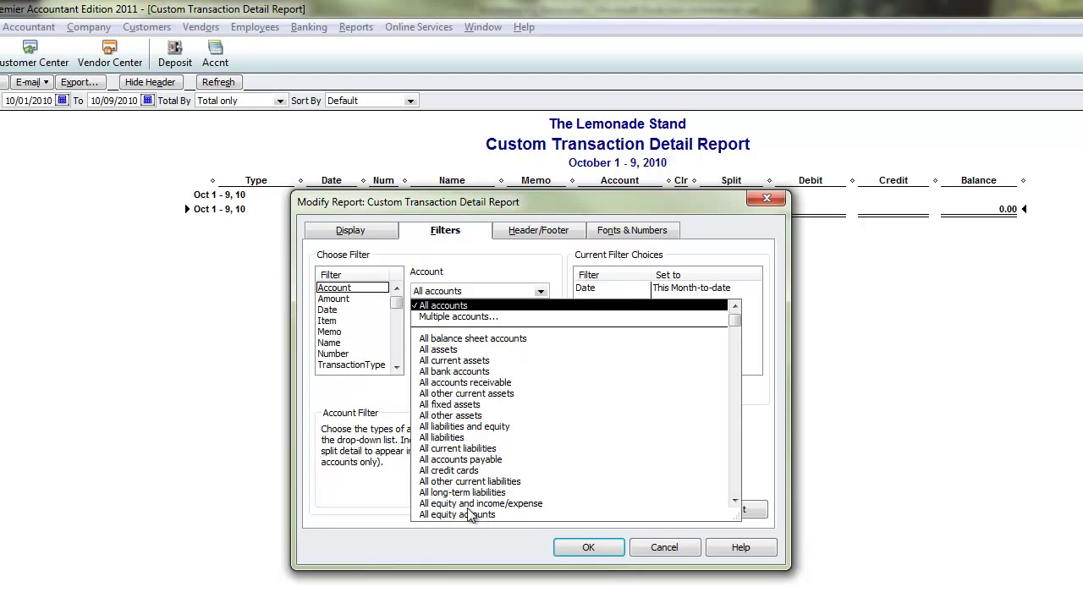
click(736, 500)
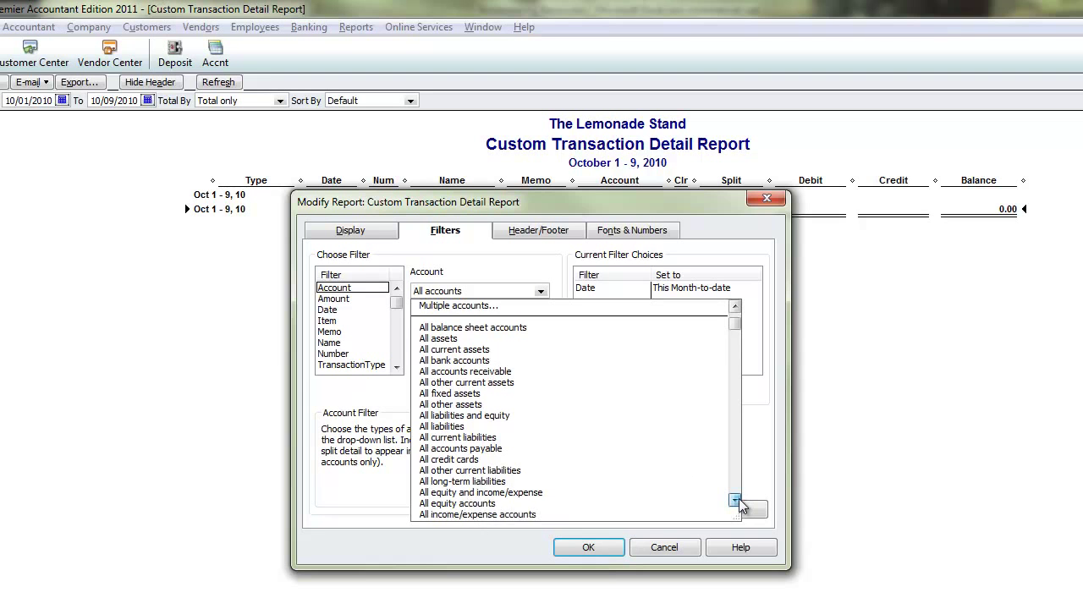
drag(735, 500, 736, 500)
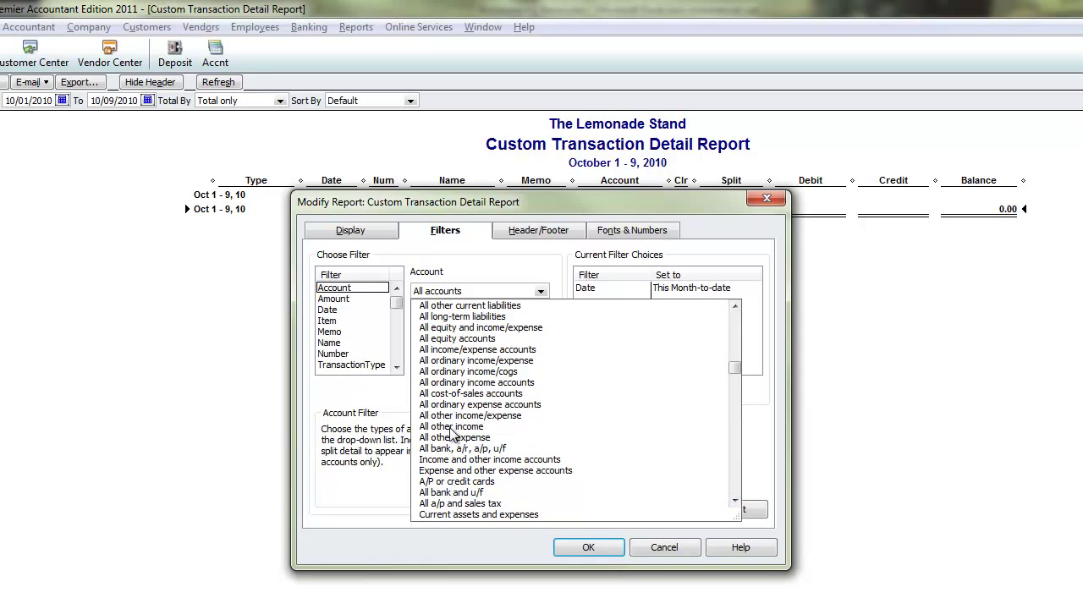
click(510, 461)
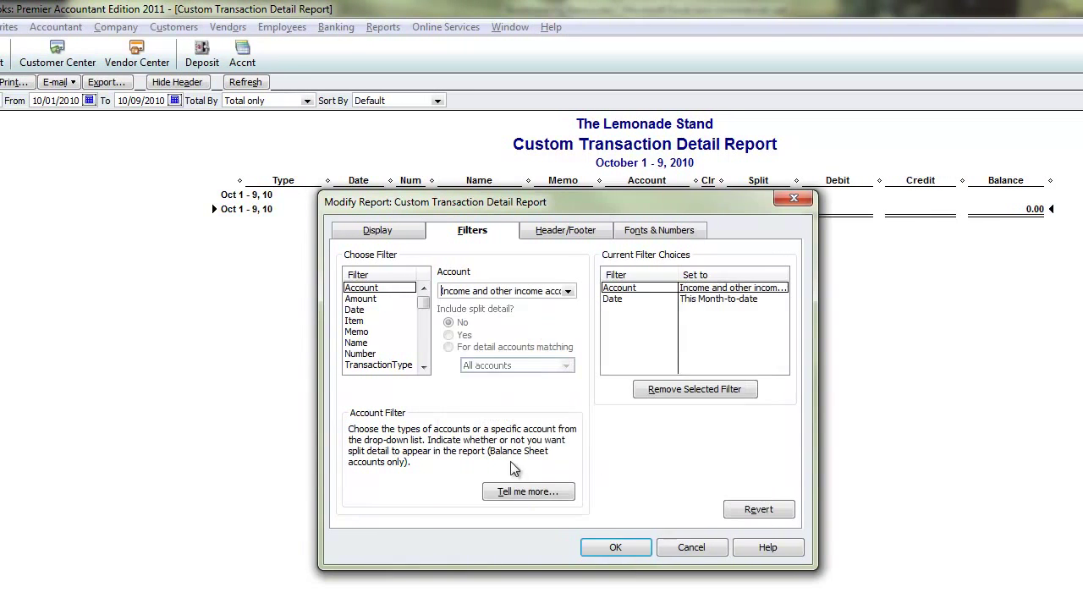
click(617, 547)
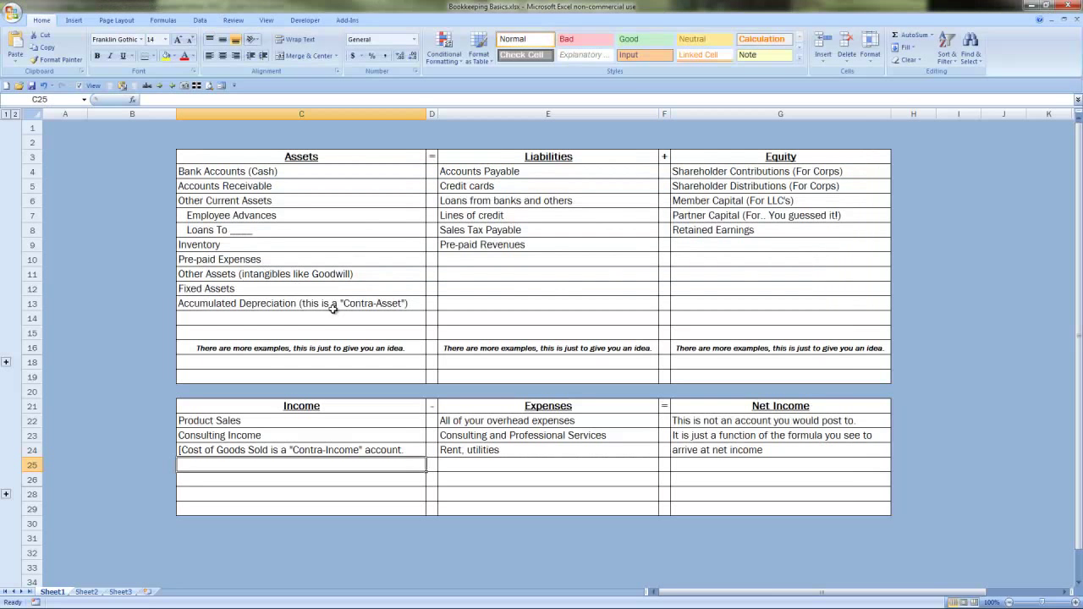
- Examine the entries under Expenses in the Excel worksheet and the Accounts Receivable entry under Assets
click(495, 407)
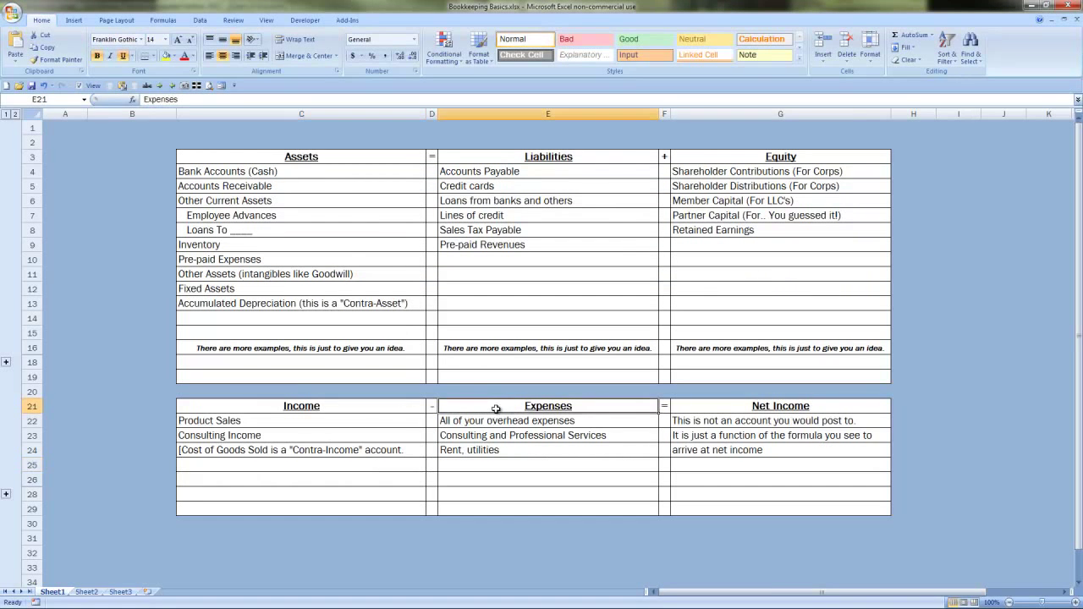
click(499, 421)
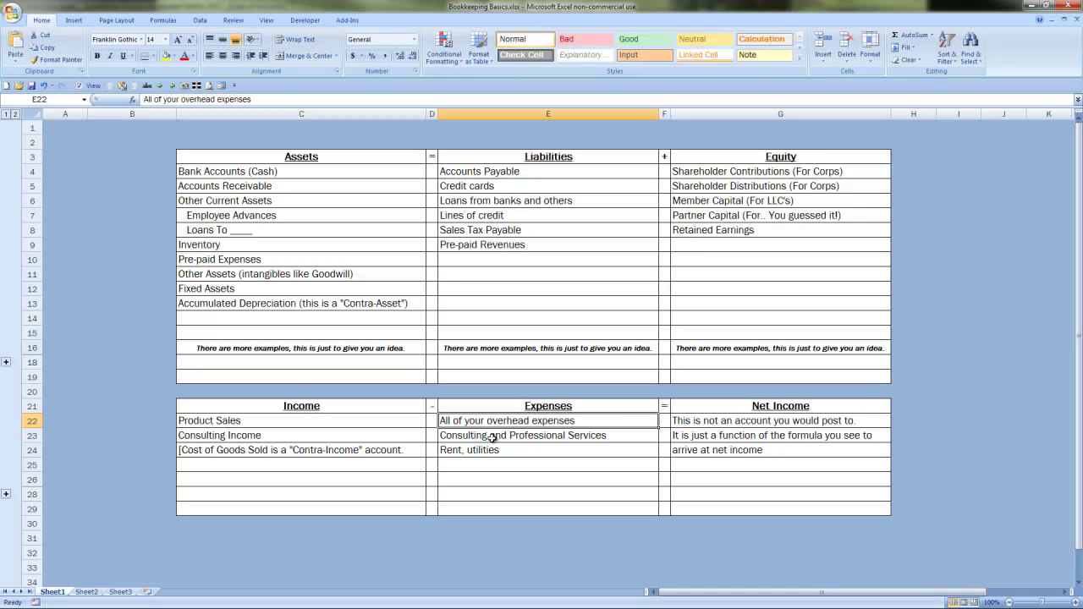
click(494, 437)
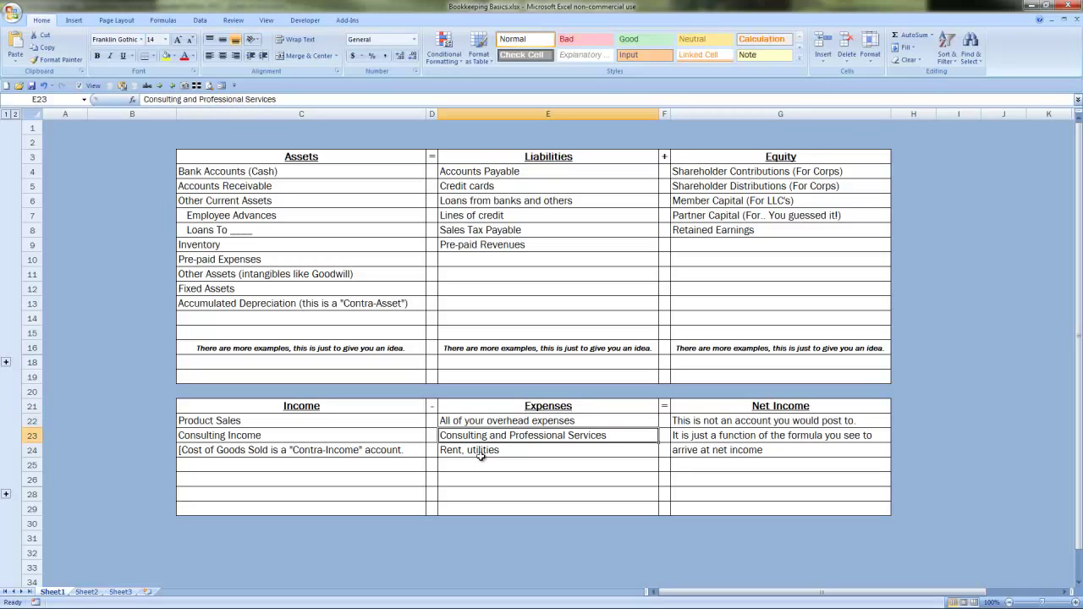
click(483, 450)
click(480, 466)
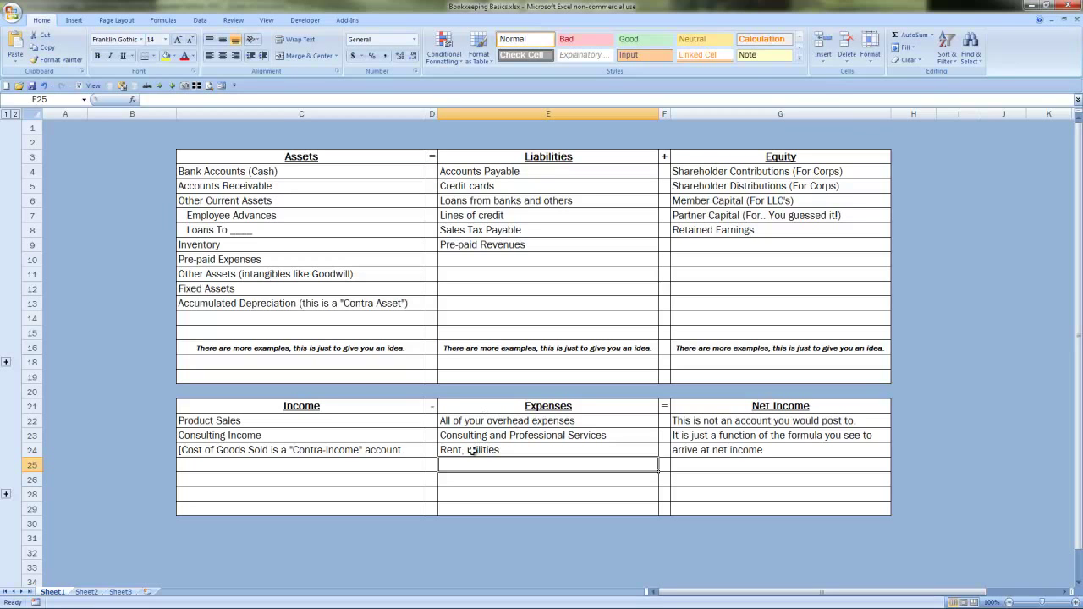
click(226, 335)
click(281, 187)
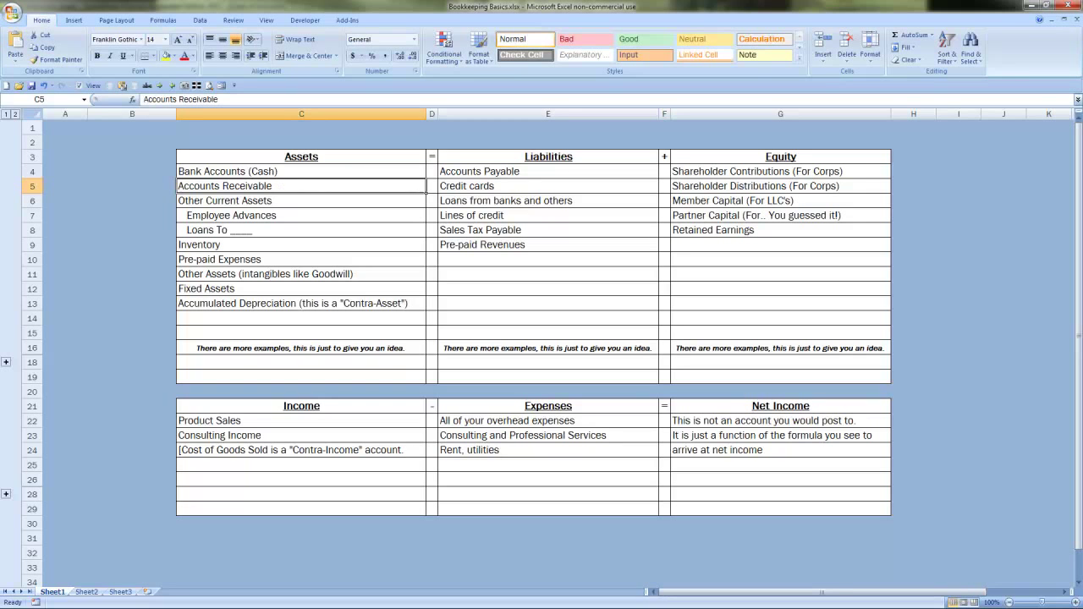
- Switch to Firefox, open the public Nerd's Blog site from the WordPress dashboard, and activate its search box
key(alt+Tab)
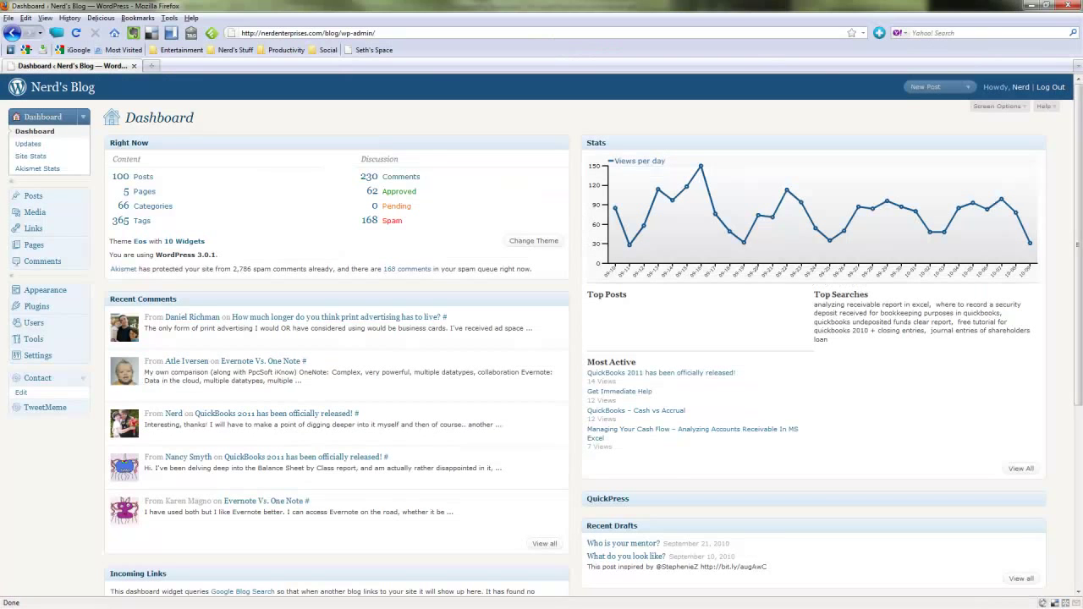
click(55, 90)
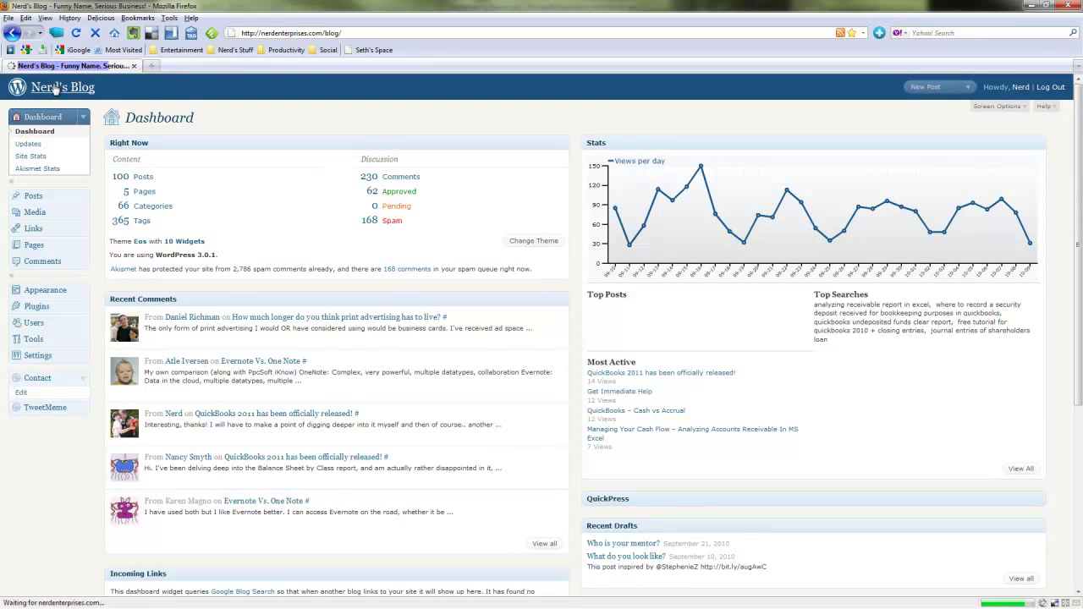
mouse_move(701, 170)
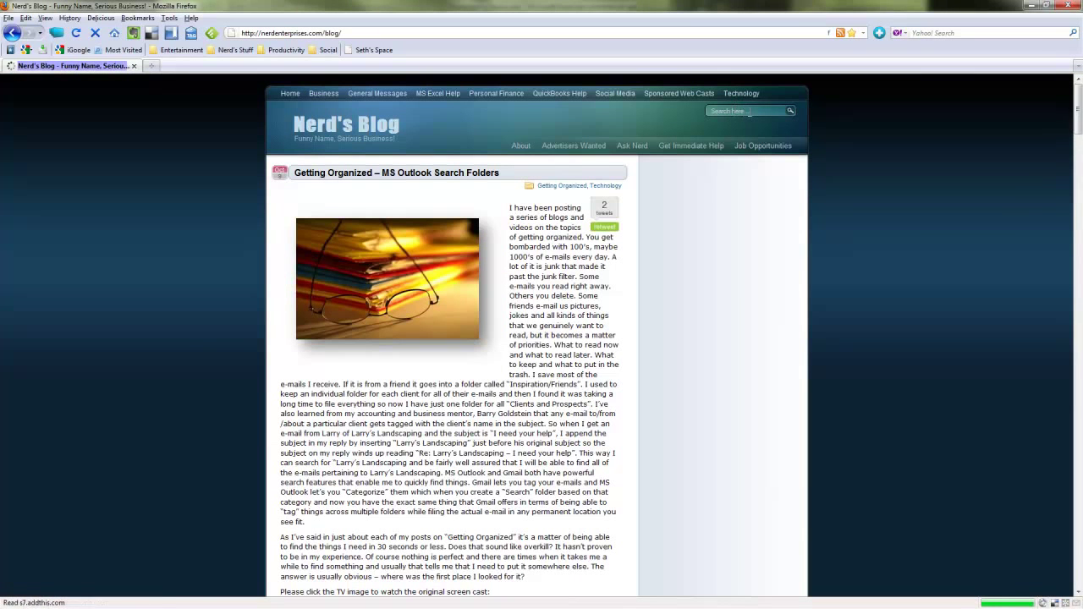
click(735, 110)
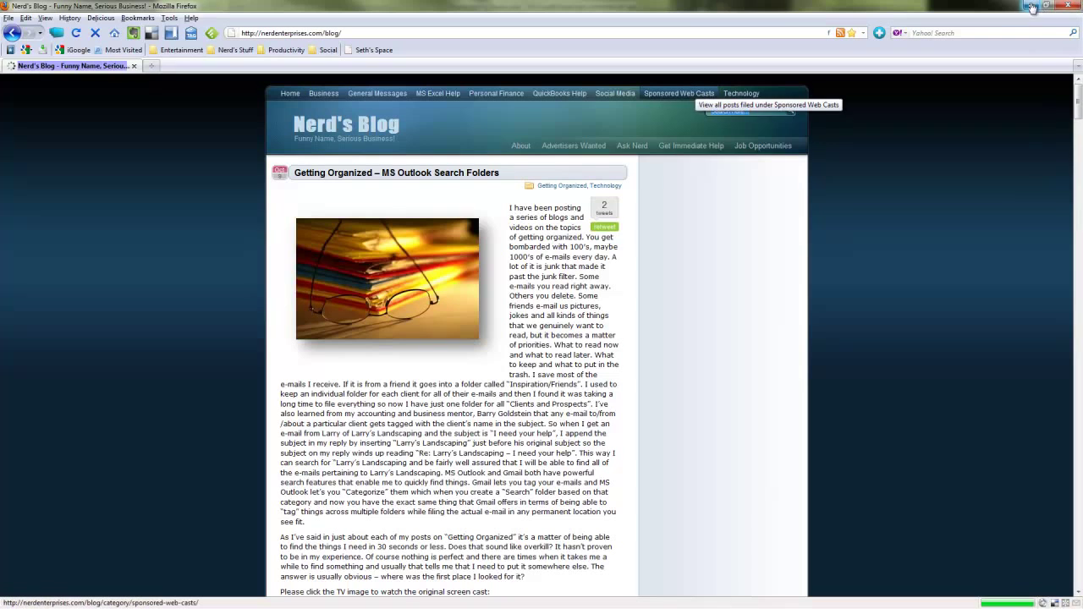
- Switch back to the Excel worksheet and examine the Pre-paid Expenses entry under Assets
key(alt+Tab)
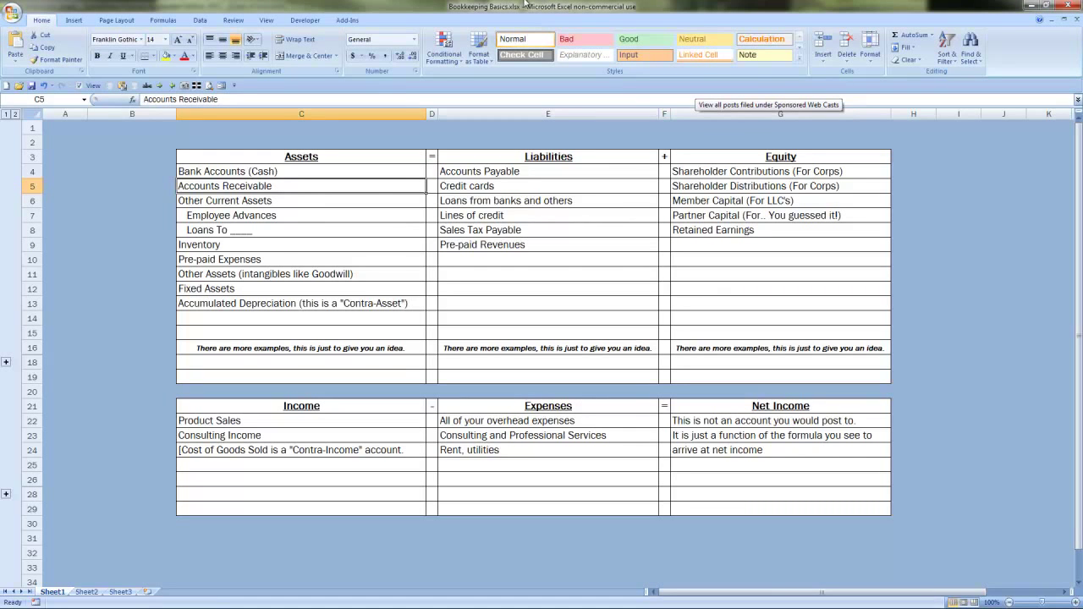
click(279, 260)
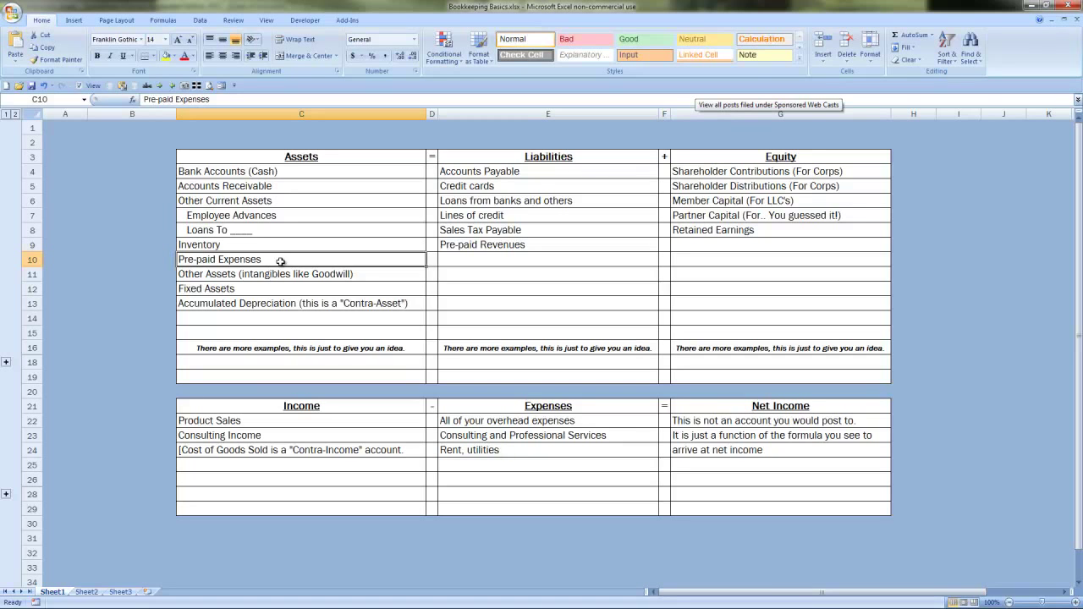
click(261, 320)
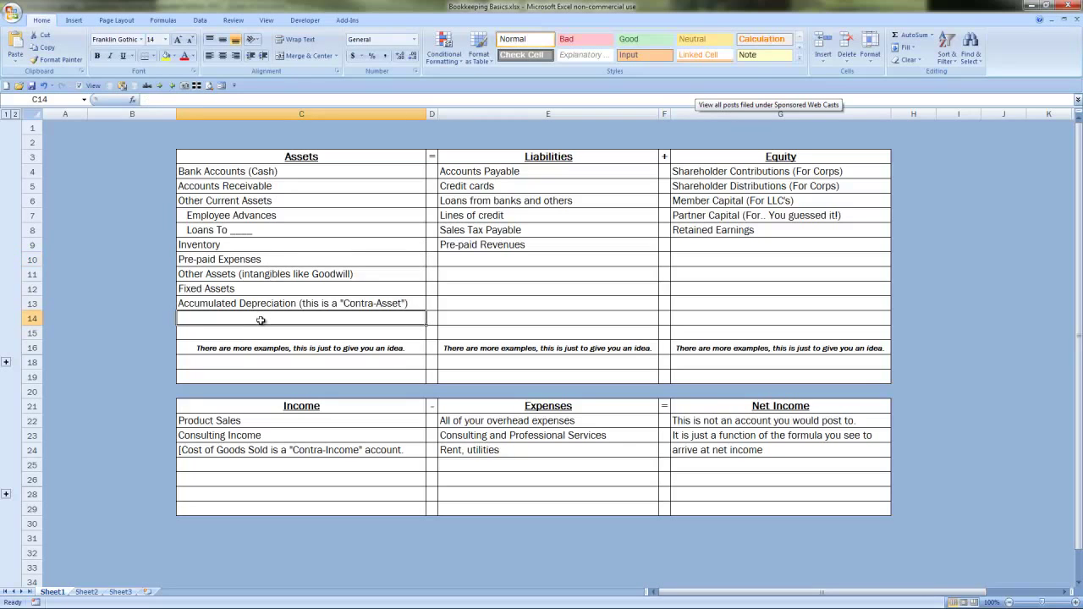